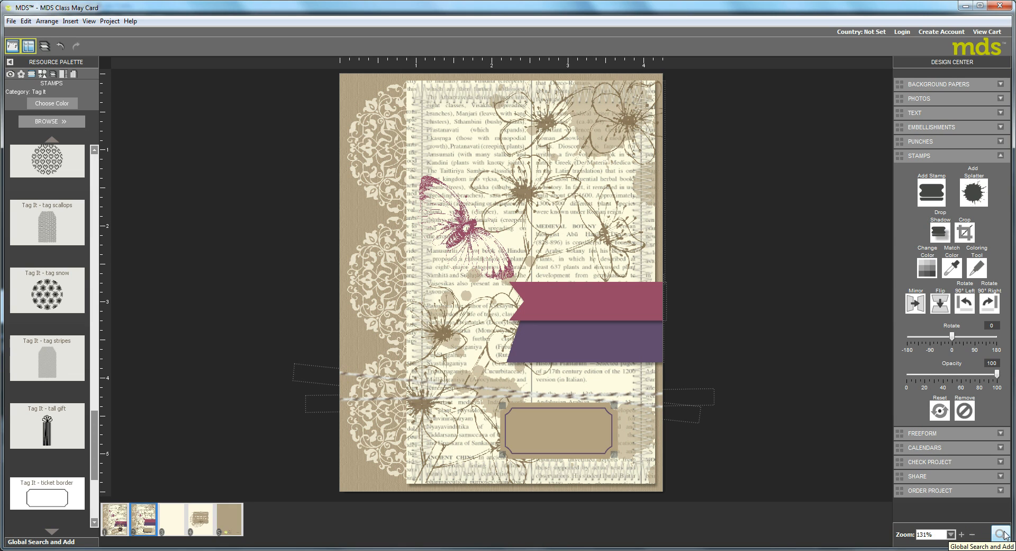
Step: Search all content for "friend" and insert the "Family Reunion - friend" stamp on the card page
click(1000, 536)
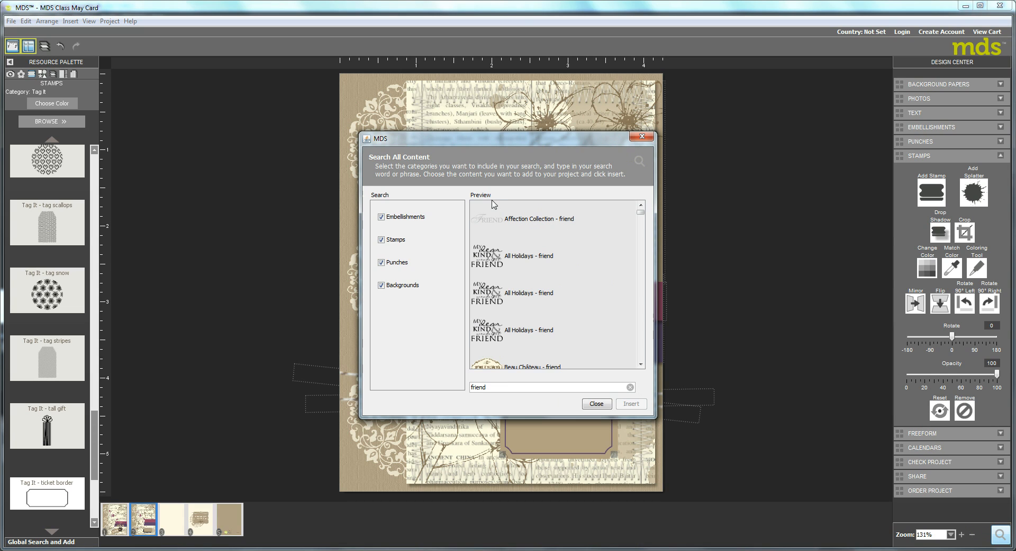
click(641, 355)
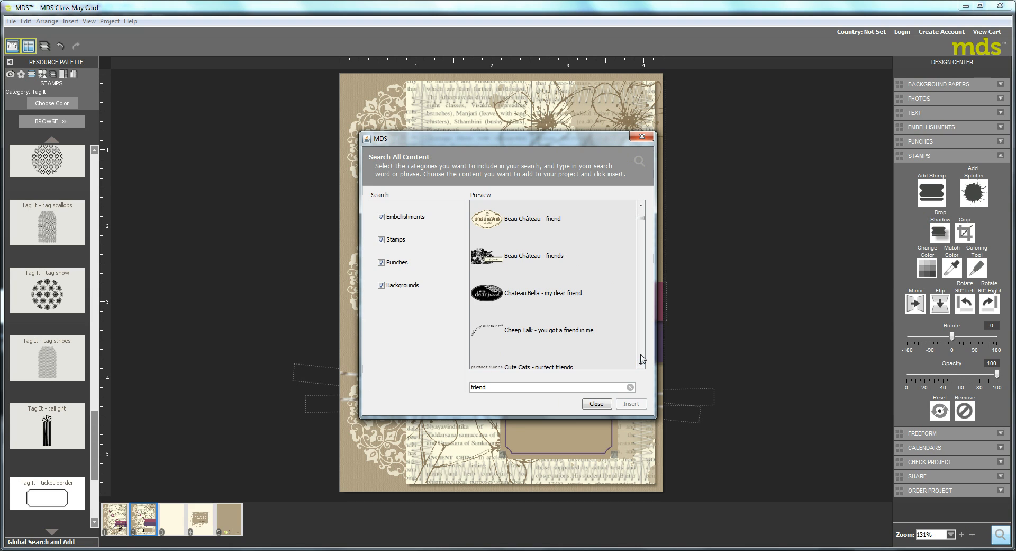
click(641, 358)
click(641, 358)
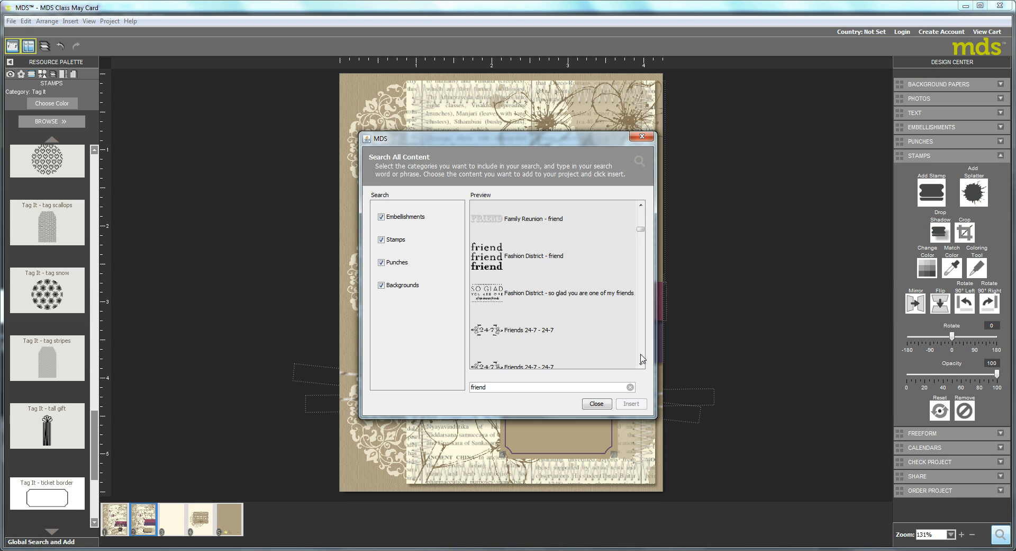
click(641, 358)
click(641, 358)
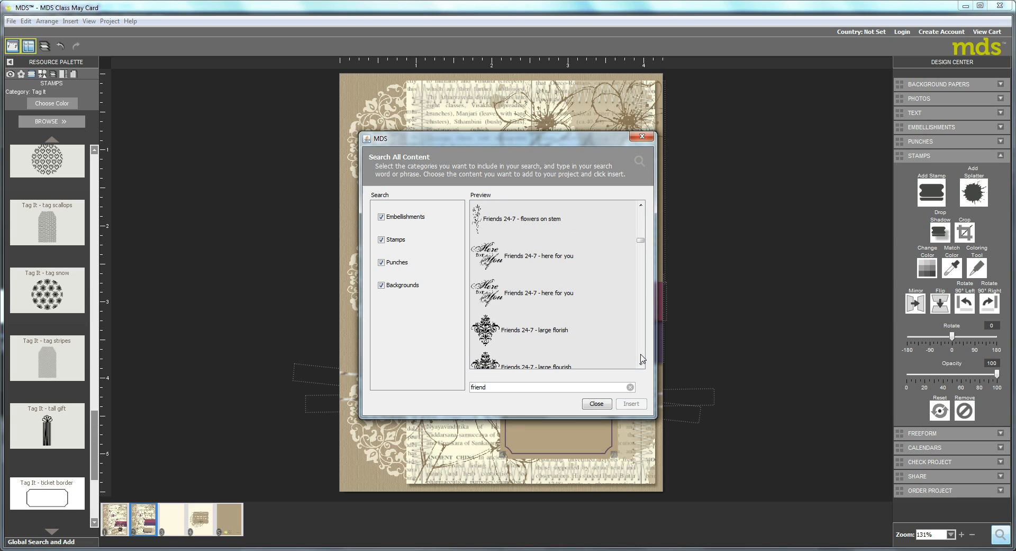
click(641, 358)
click(641, 358)
click(641, 358)
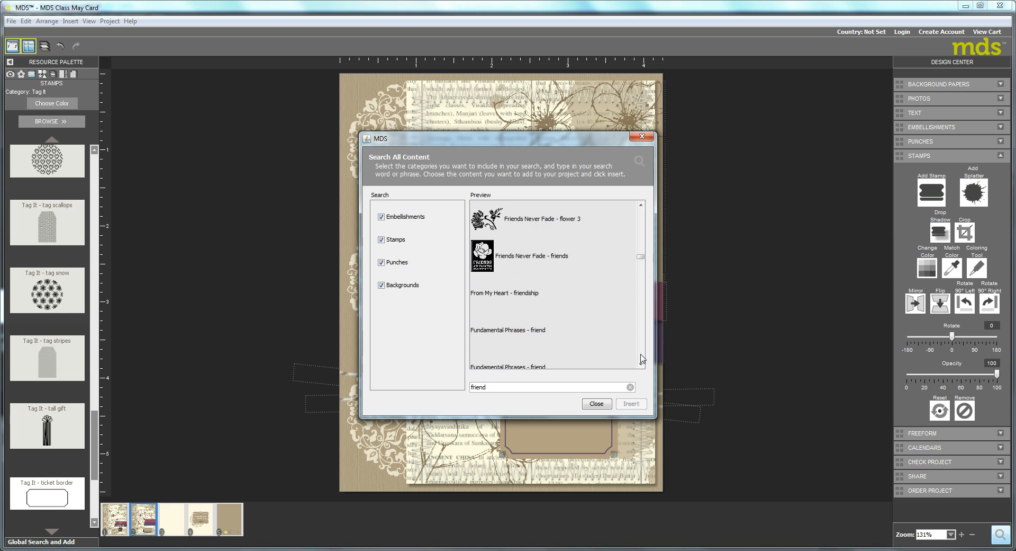
click(641, 358)
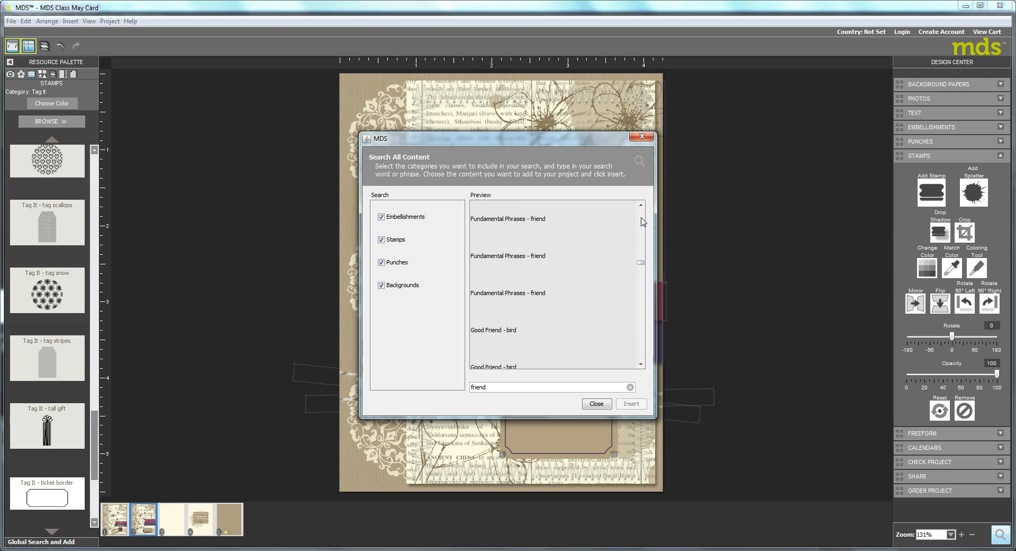
scroll(643, 221, up, 1)
scroll(643, 221, up, 1)
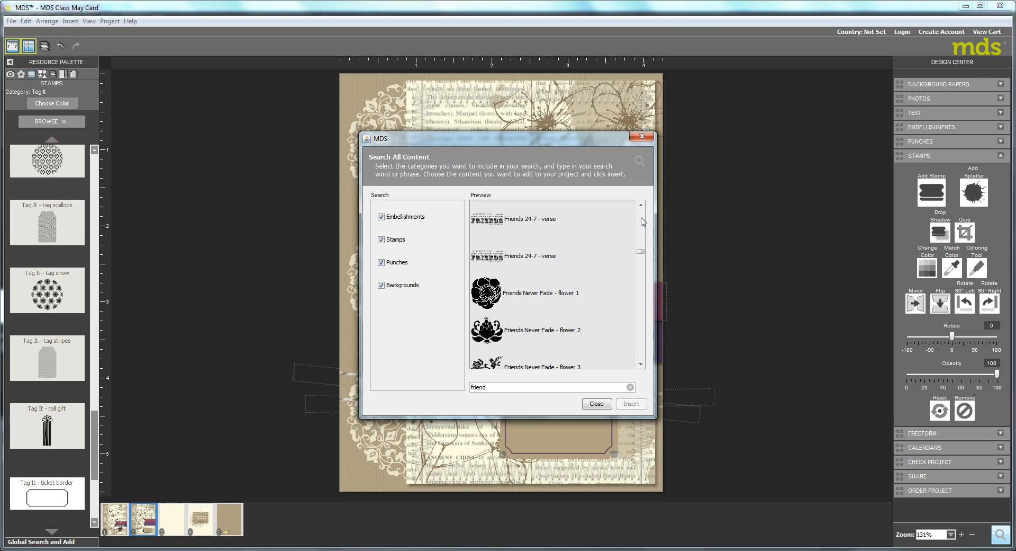
scroll(643, 222, up, 4)
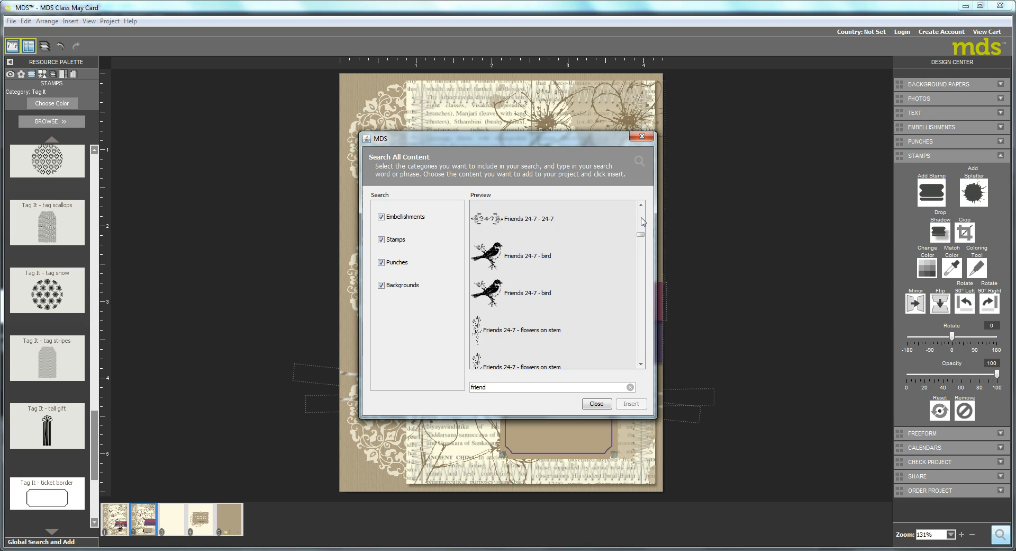
click(499, 220)
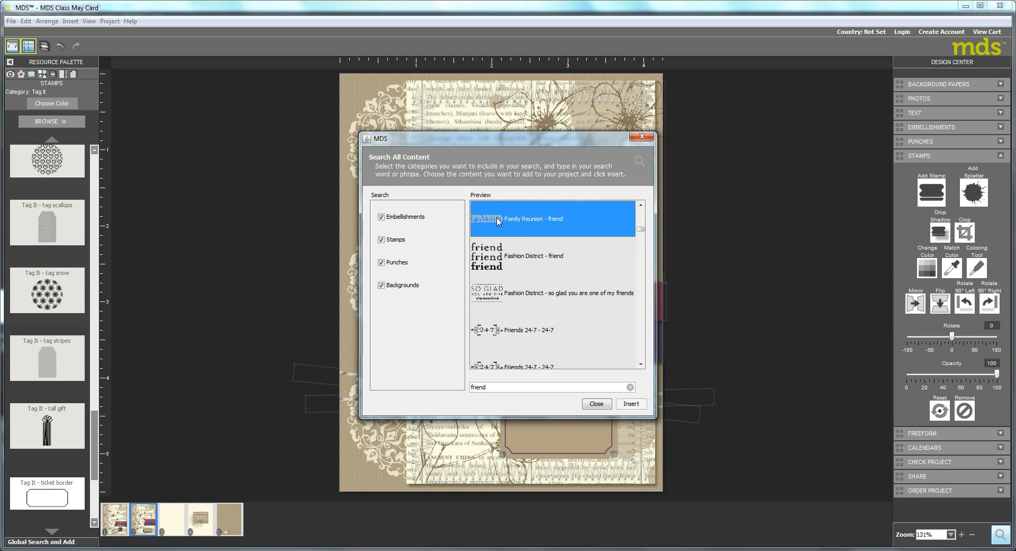
click(632, 404)
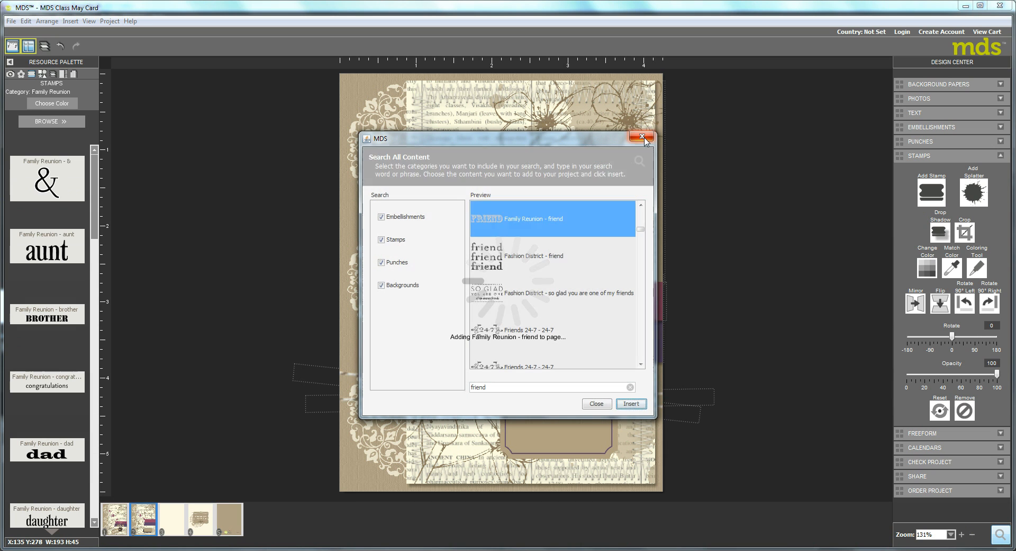
click(642, 136)
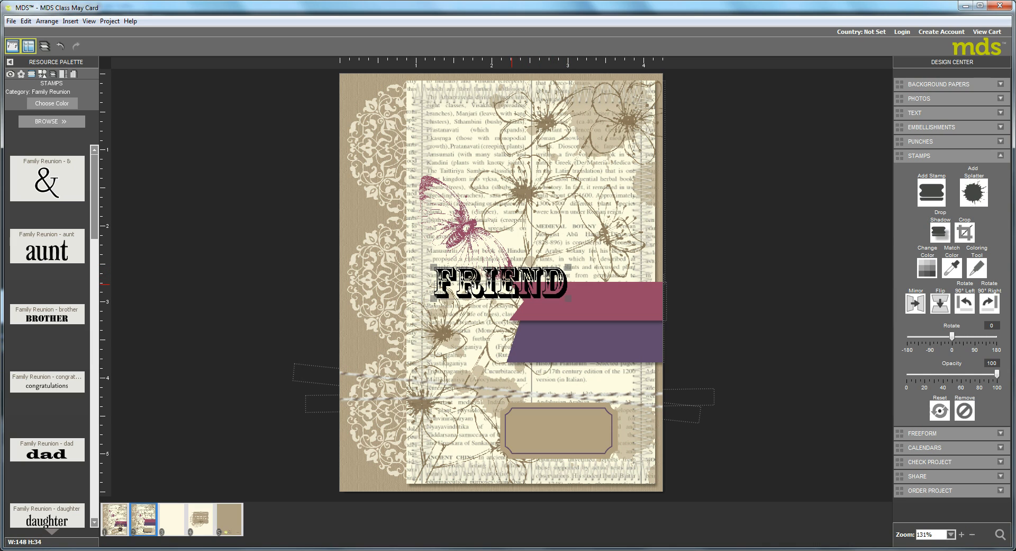
Step: Center the FRIEND stamp inside the ticket border on the tan tag and recolor it cream
drag(471, 287, 584, 439)
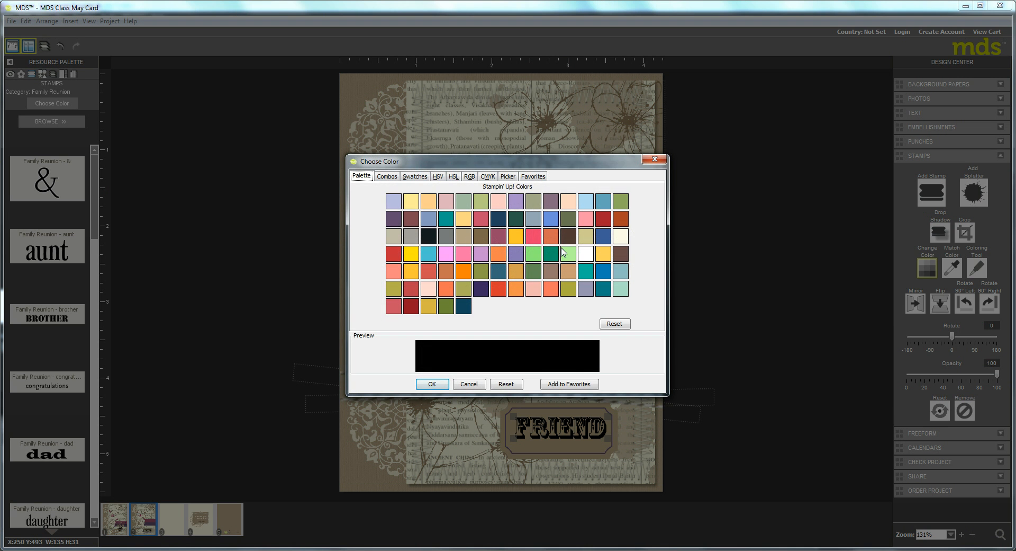
click(621, 236)
click(430, 384)
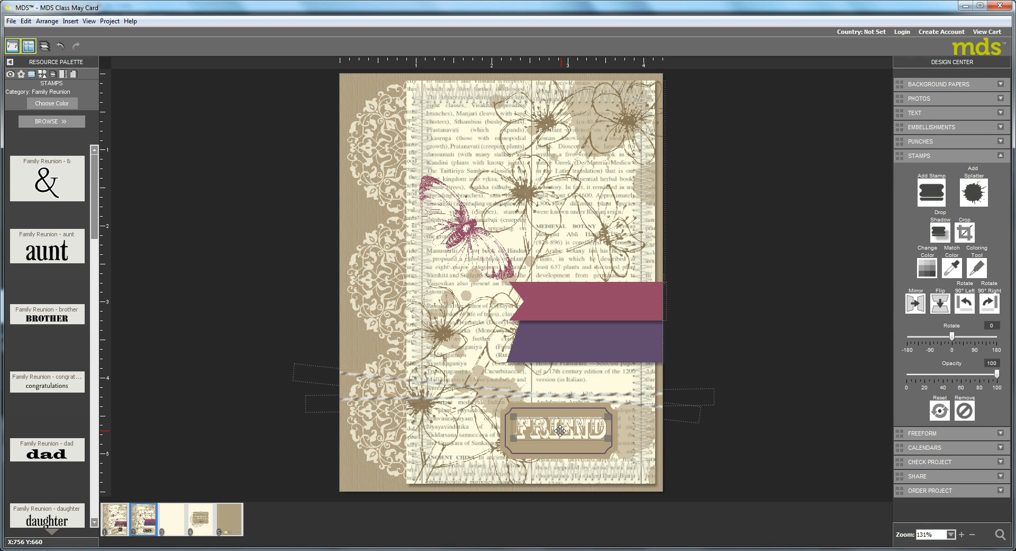
drag(559, 432, 555, 434)
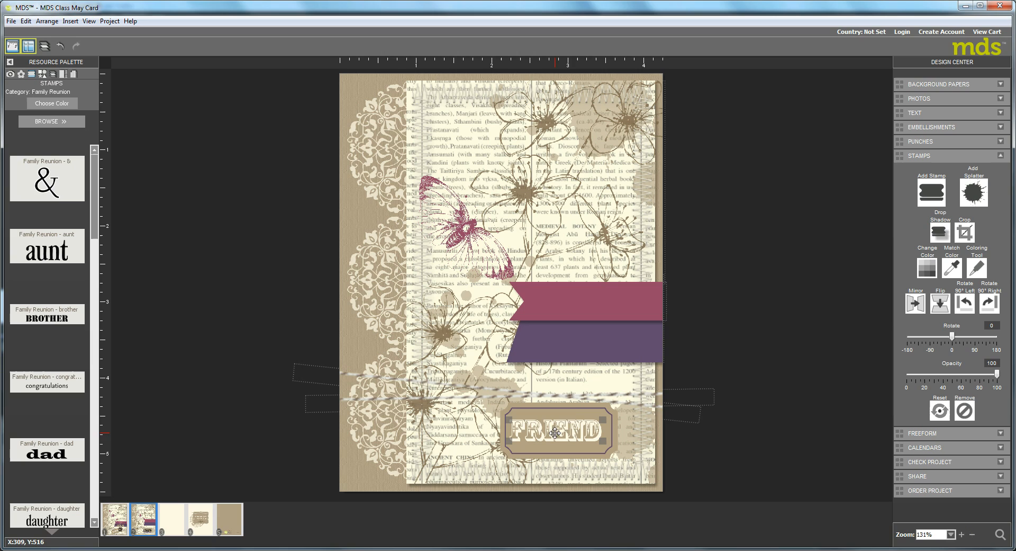
Step: Group the FRIEND stamp, the ticket border and the tan tag punch into one object
click(588, 411)
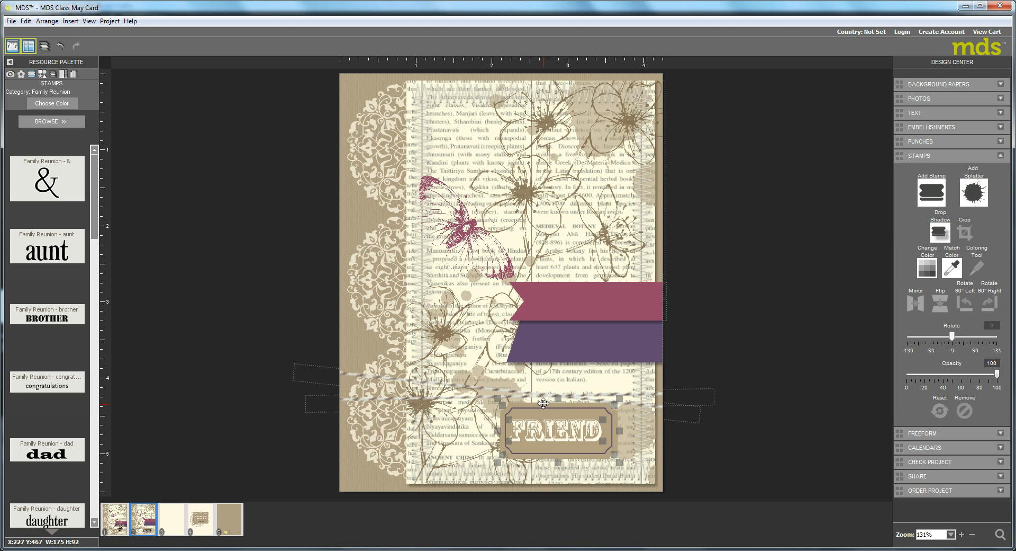
click(498, 430)
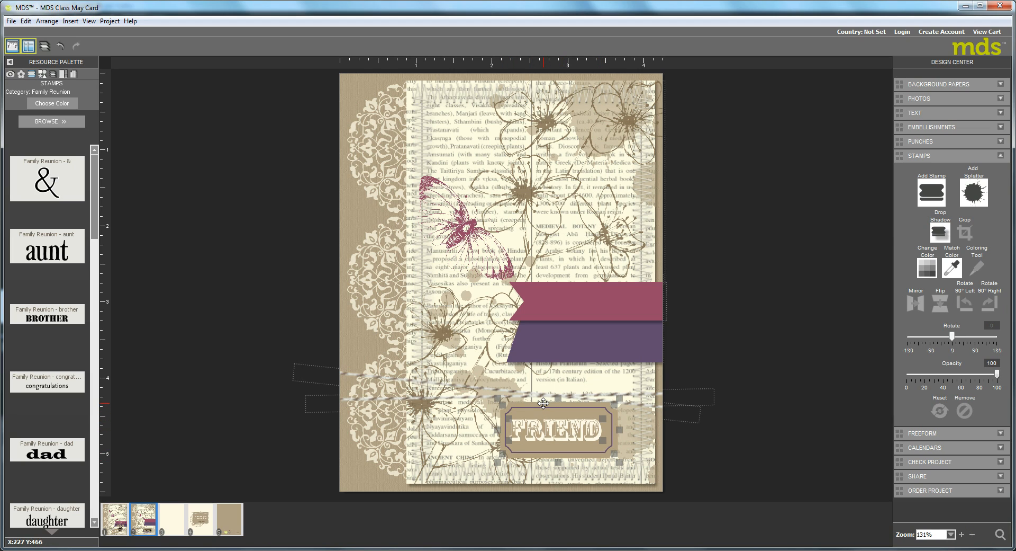
click(48, 21)
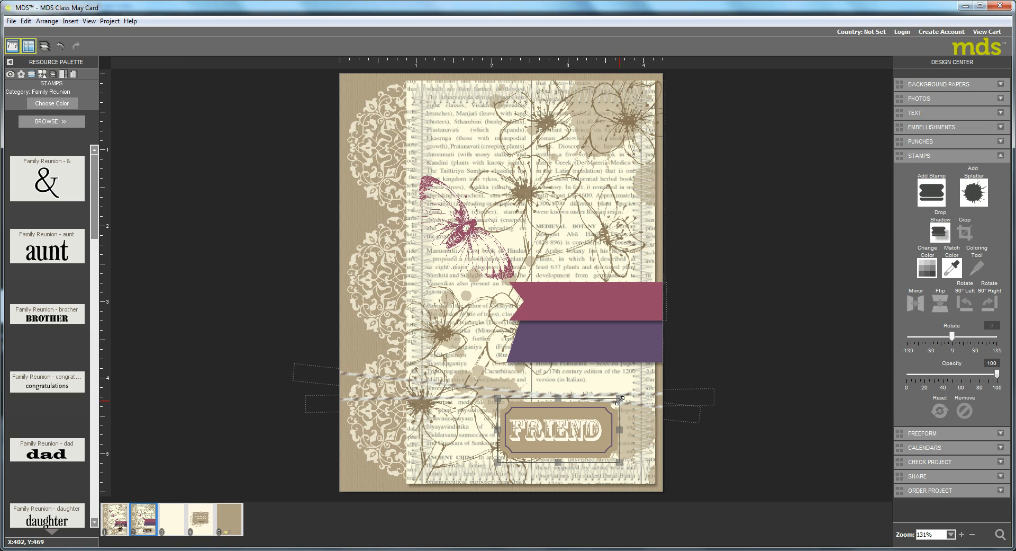
Step: Shrink the grouped FRIEND tag and tilt it counter-clockwise by about 21 degrees, shifting it slightly toward the page center
drag(619, 398, 586, 392)
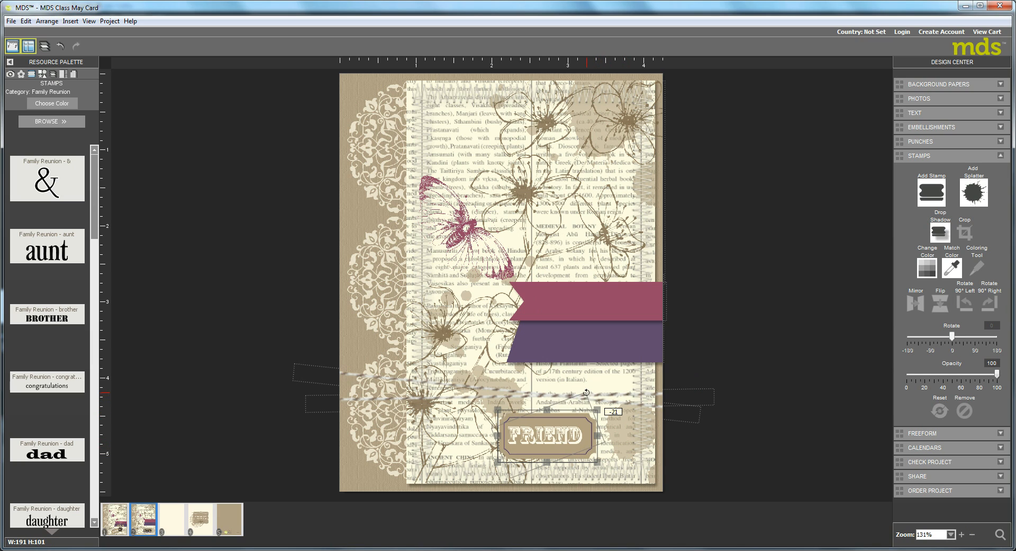
drag(593, 435, 593, 436)
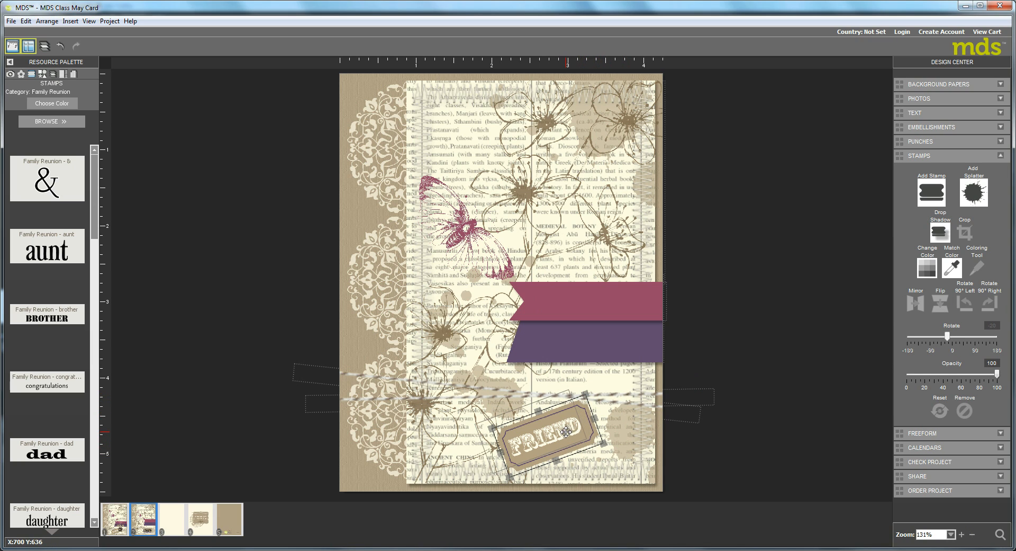
click(945, 338)
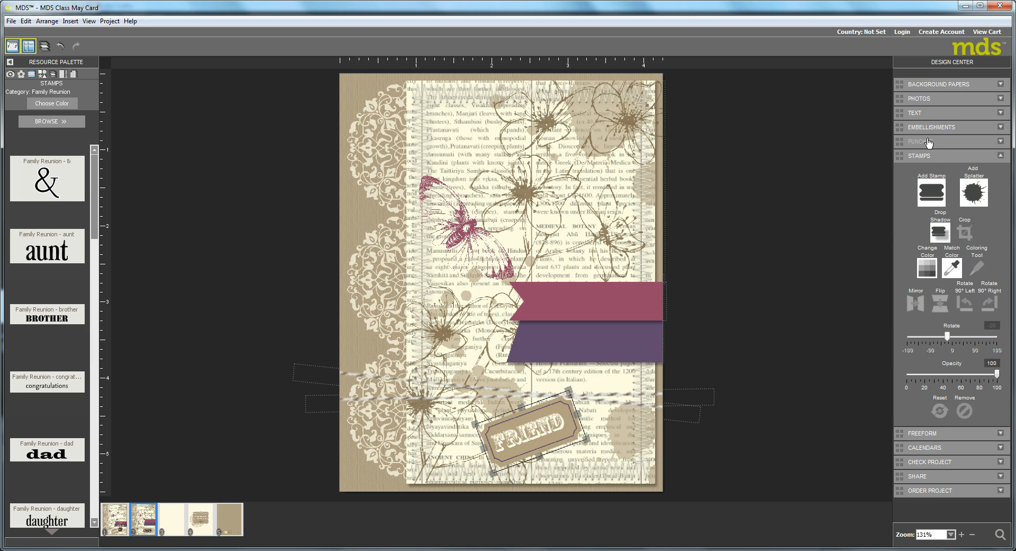
Step: Apply a drop shadow to the grouped FRIEND tag
click(910, 144)
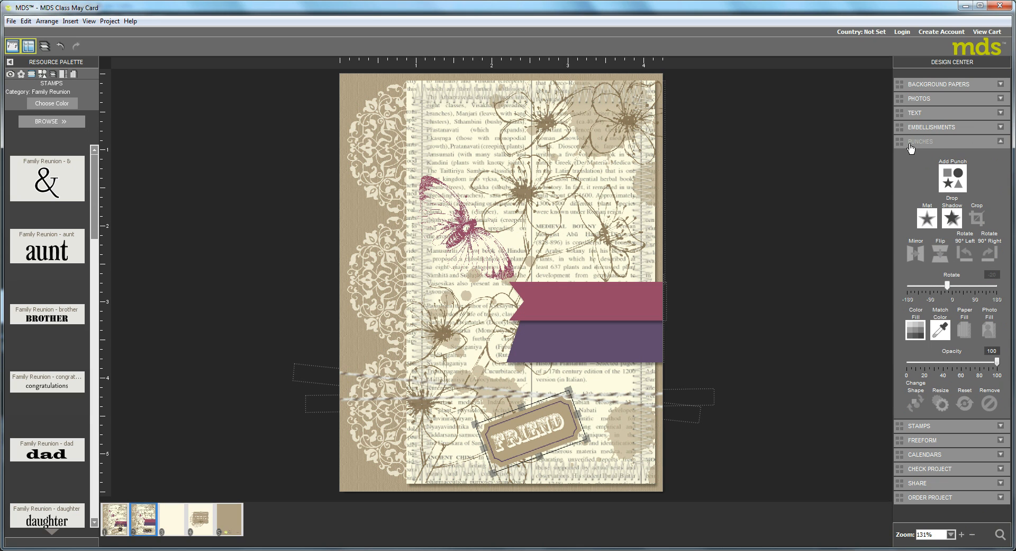
click(951, 218)
click(594, 391)
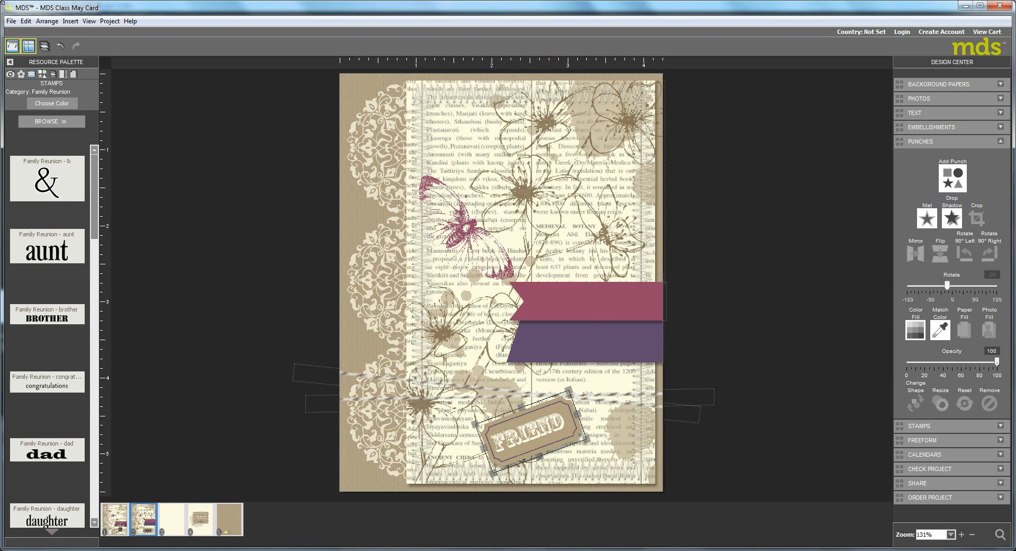
Step: Add the "Baker's Twine - Early Esp..." bow and place it over the lace border, clear of the twine strands
click(21, 74)
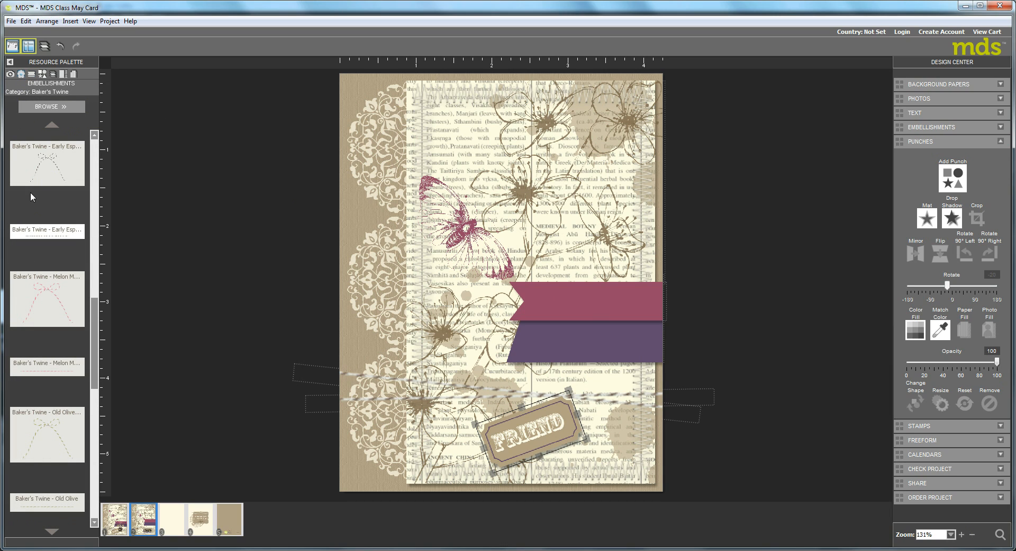
click(49, 165)
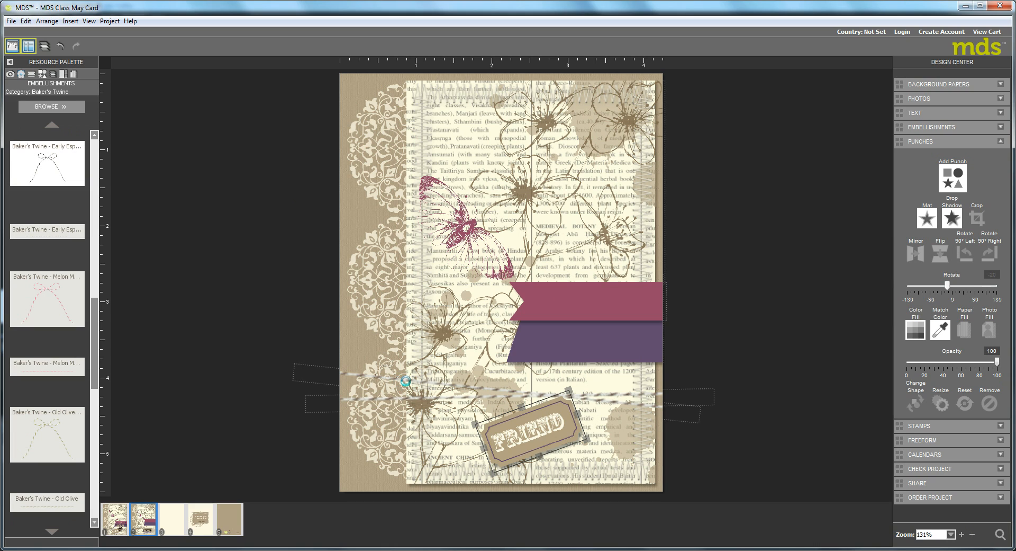
drag(385, 331, 393, 266)
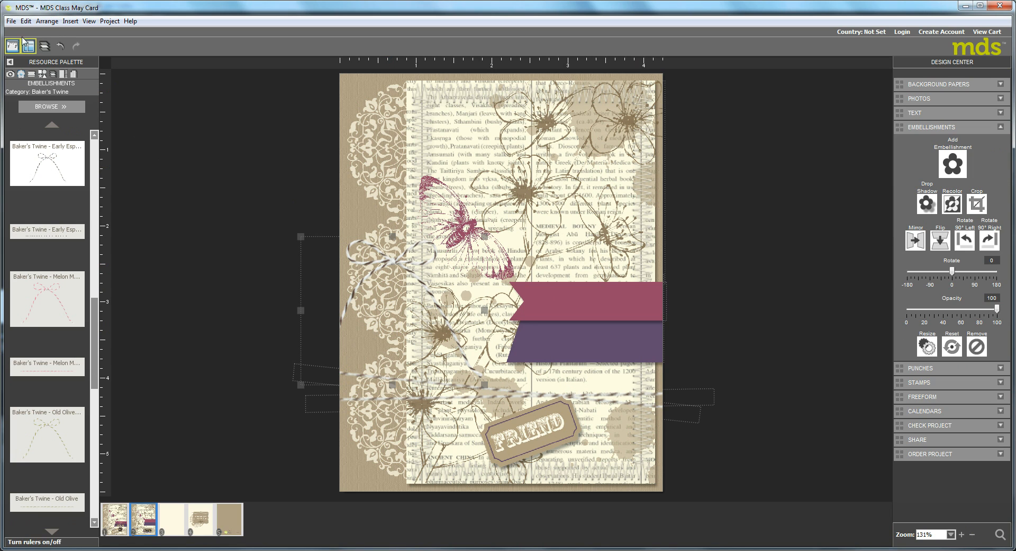
Step: Load the Antique Brads embellishments and place brad 3 on the upper right corner of the FRIEND tag
click(51, 106)
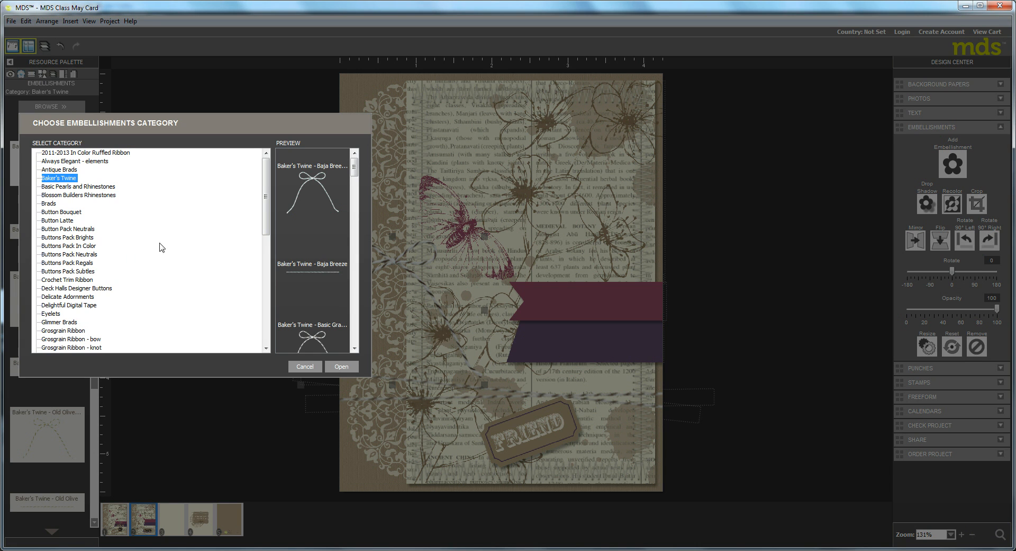
click(62, 169)
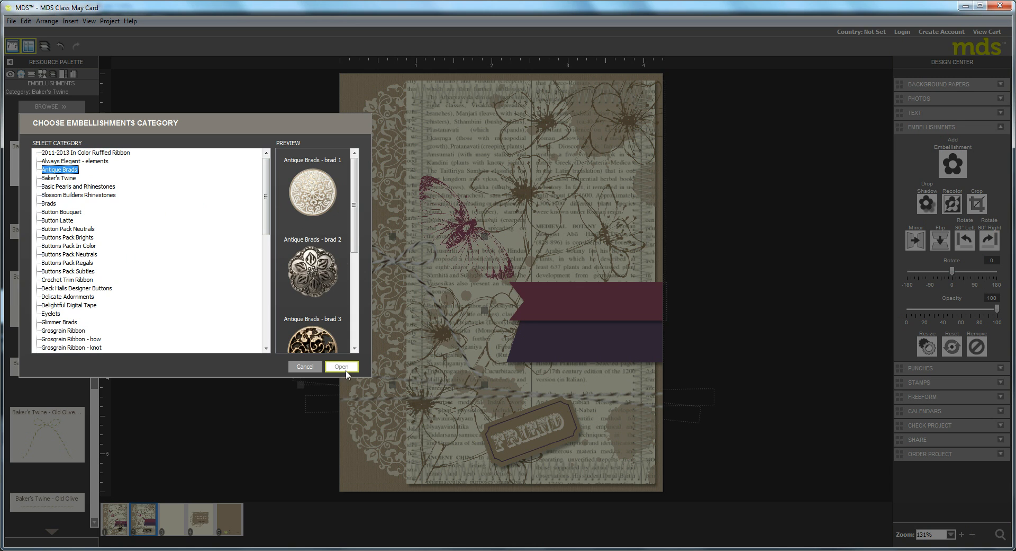
click(342, 367)
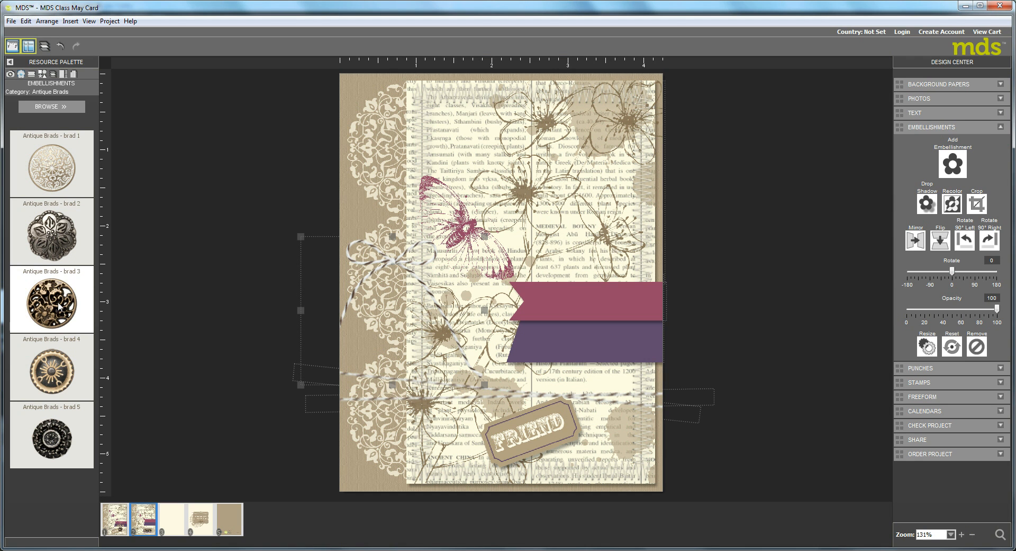
drag(59, 306, 567, 402)
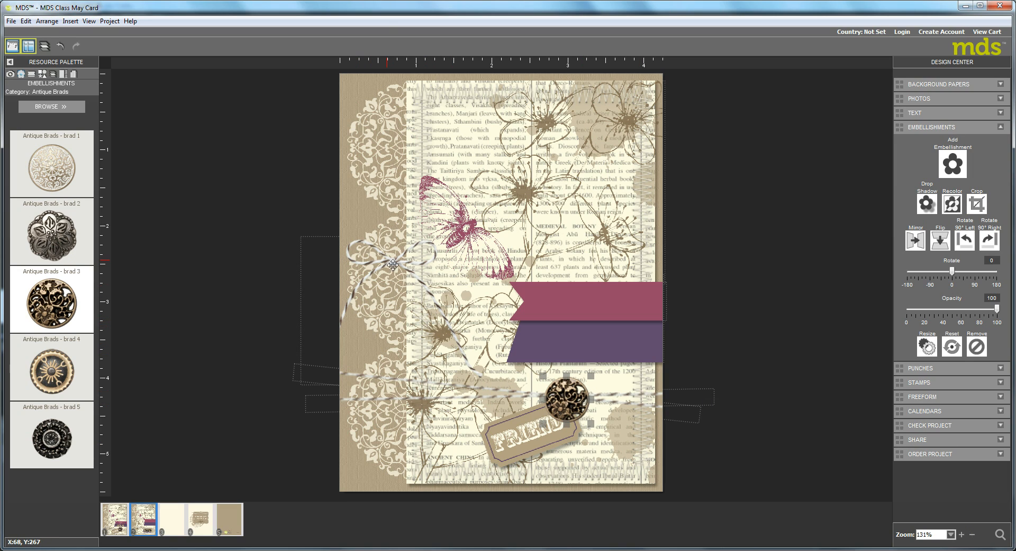
Step: Move the twine bow over the antique brad and bring the bow to the front
drag(393, 265, 585, 413)
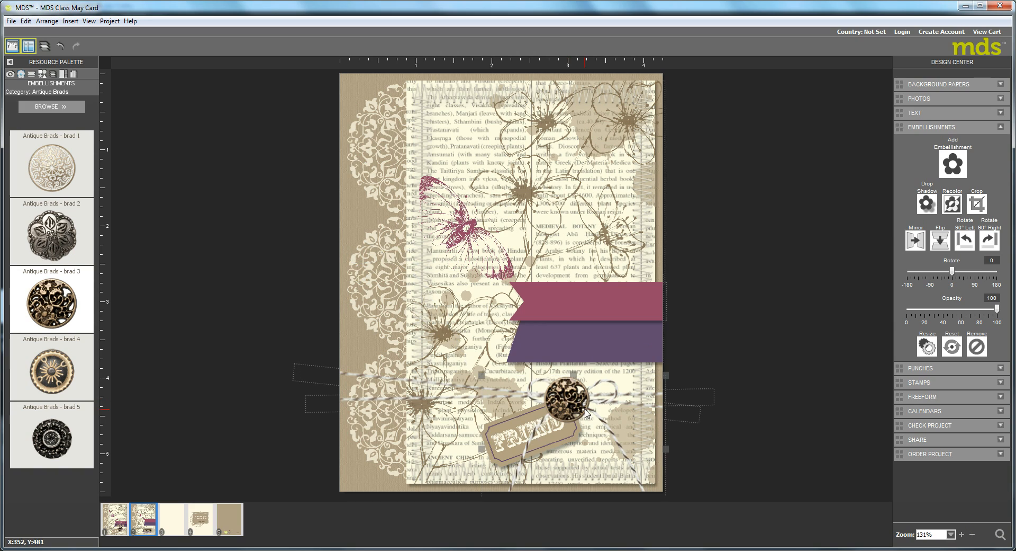
click(45, 46)
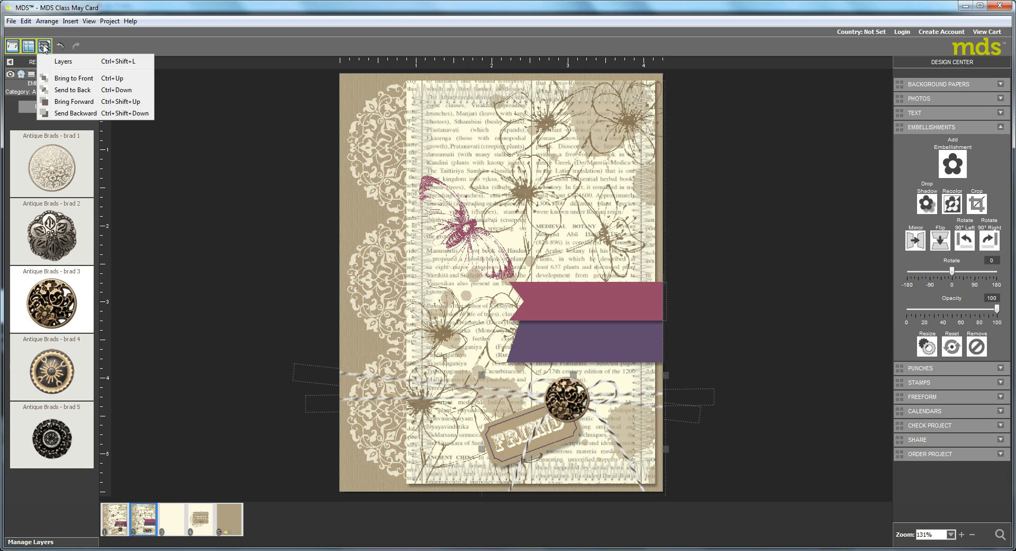
click(63, 77)
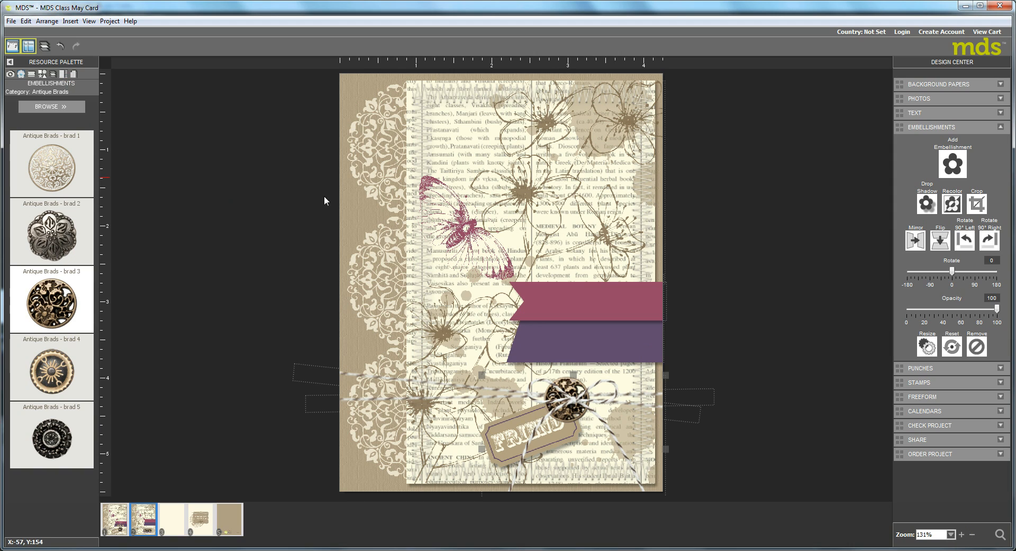
Step: Align the bow's knot with the brad and rotate the bow to -6 degrees
drag(577, 401, 572, 398)
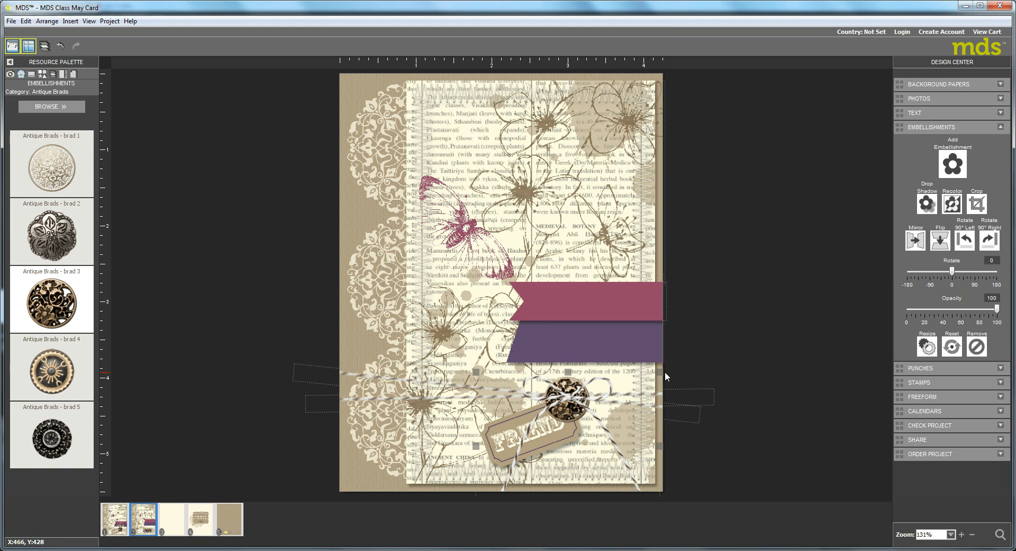
drag(663, 373, 655, 364)
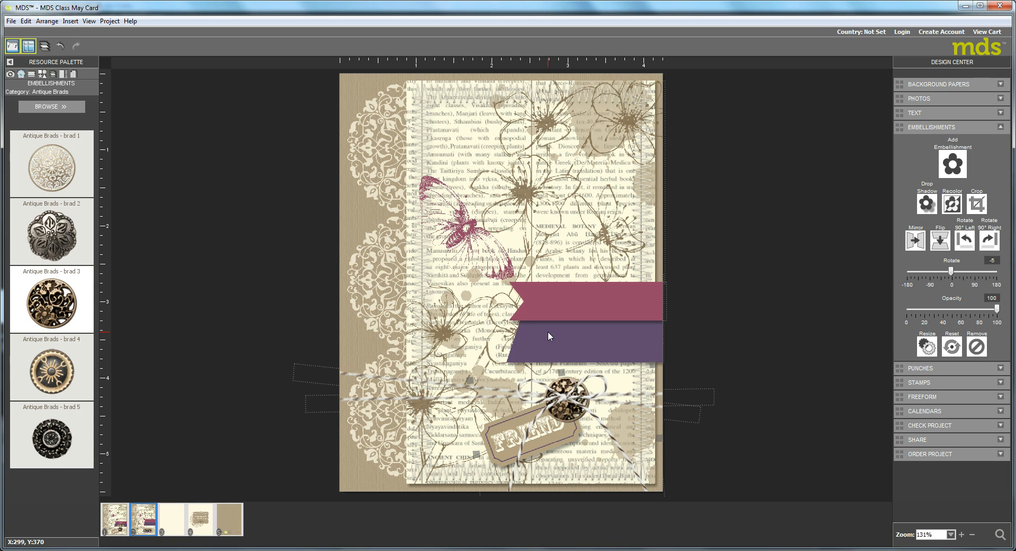
Step: Search all content for "happy birthday" and insert the "World Spectacular - happy birthday" stamp into the card
click(1000, 534)
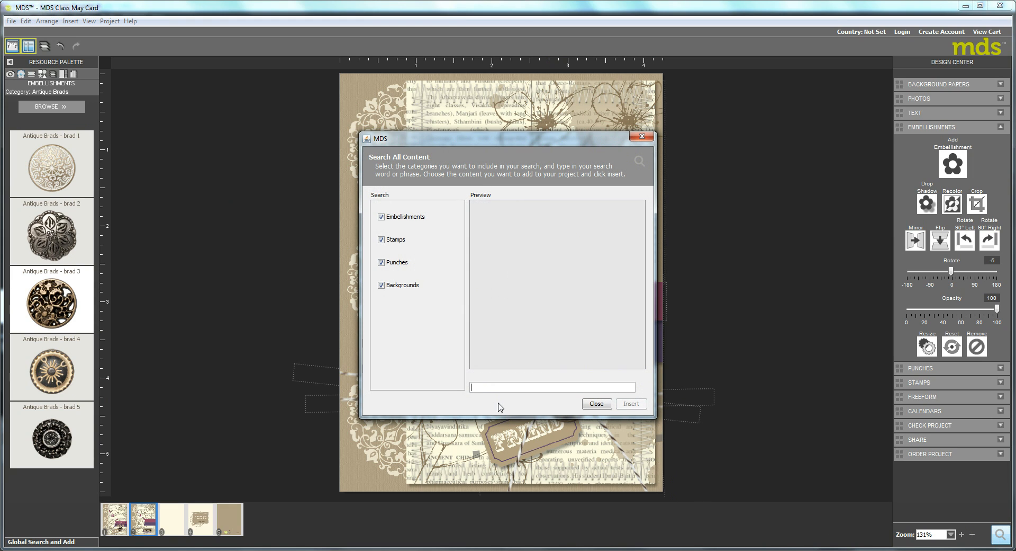
text(happy birthday)
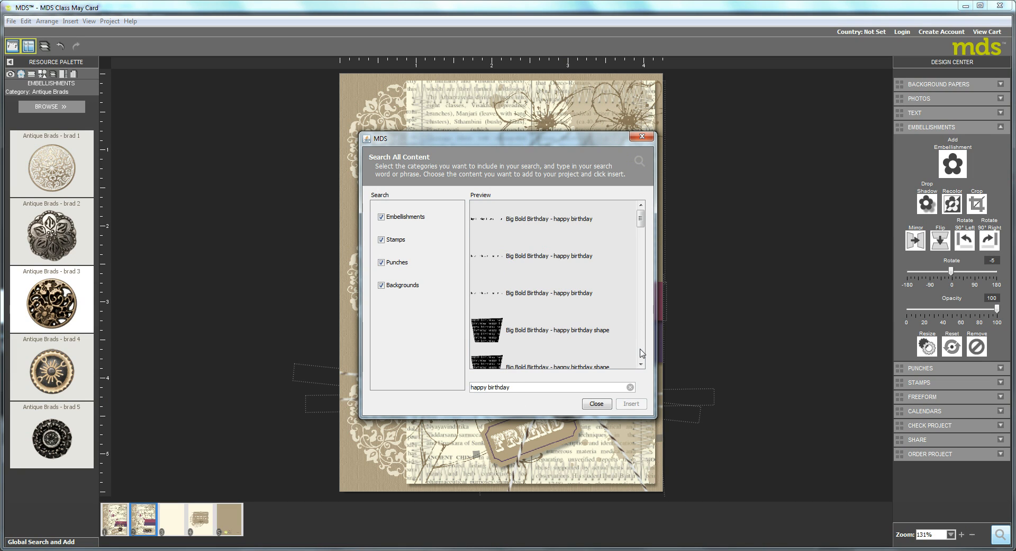
scroll(643, 353, down, 1)
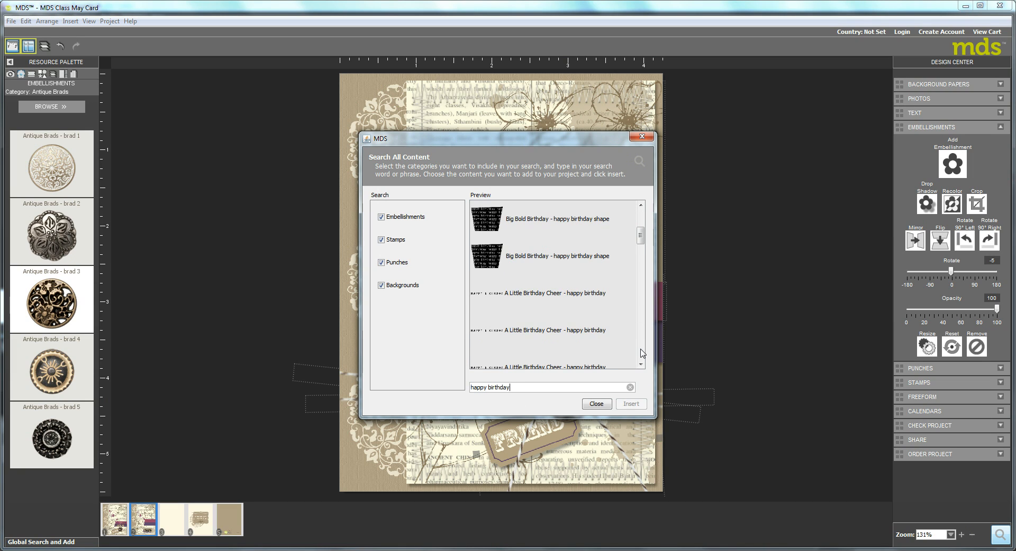
scroll(643, 353, down, 1)
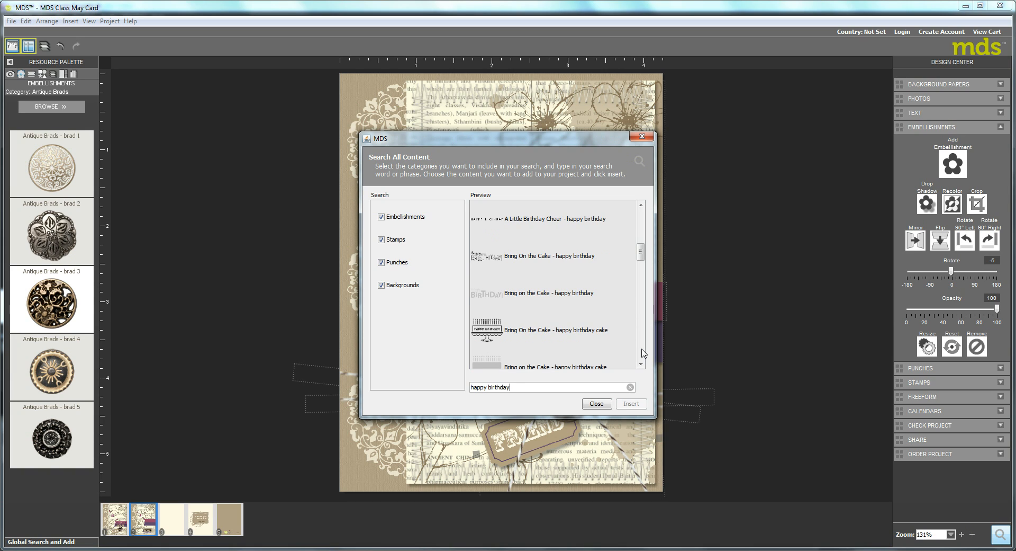
scroll(643, 353, down, 10)
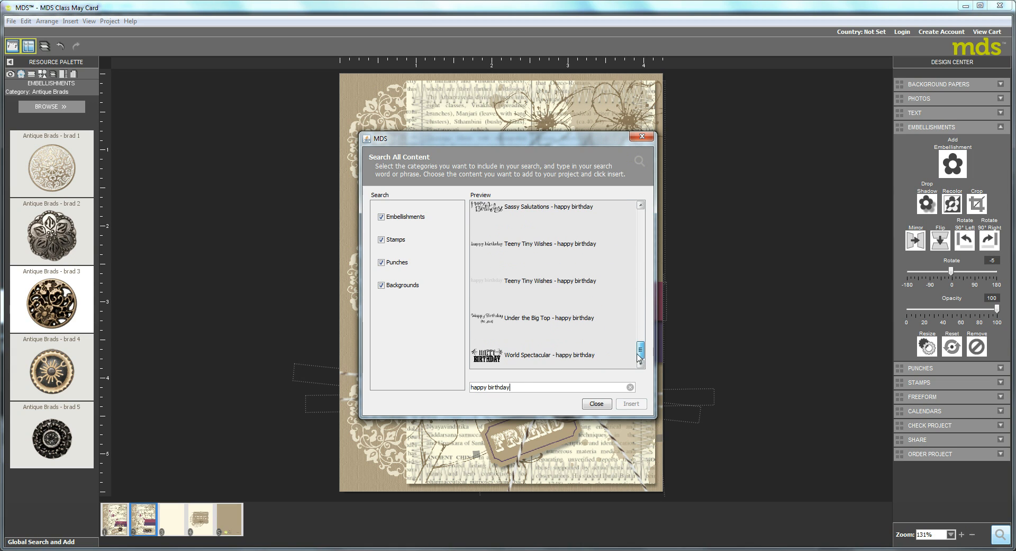
click(487, 358)
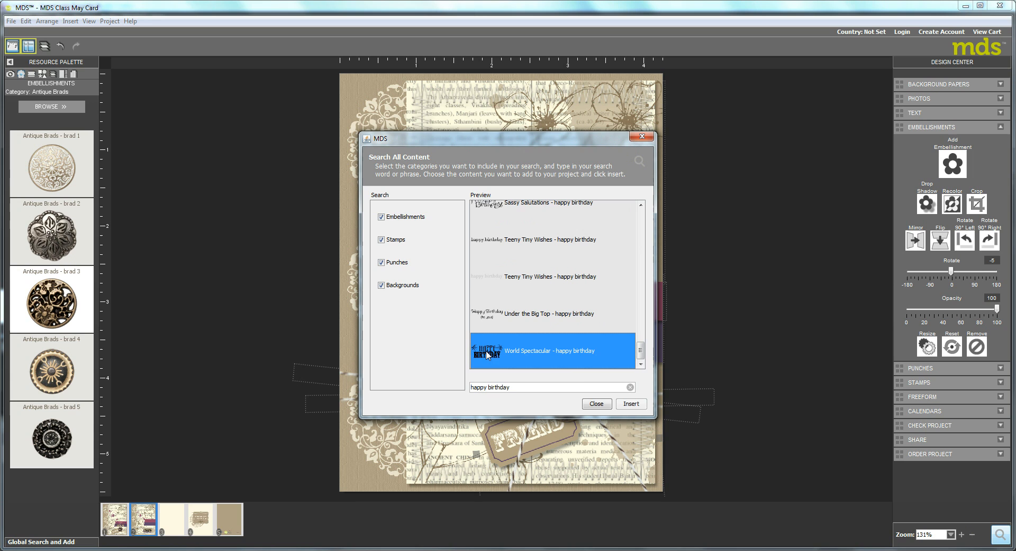
click(637, 406)
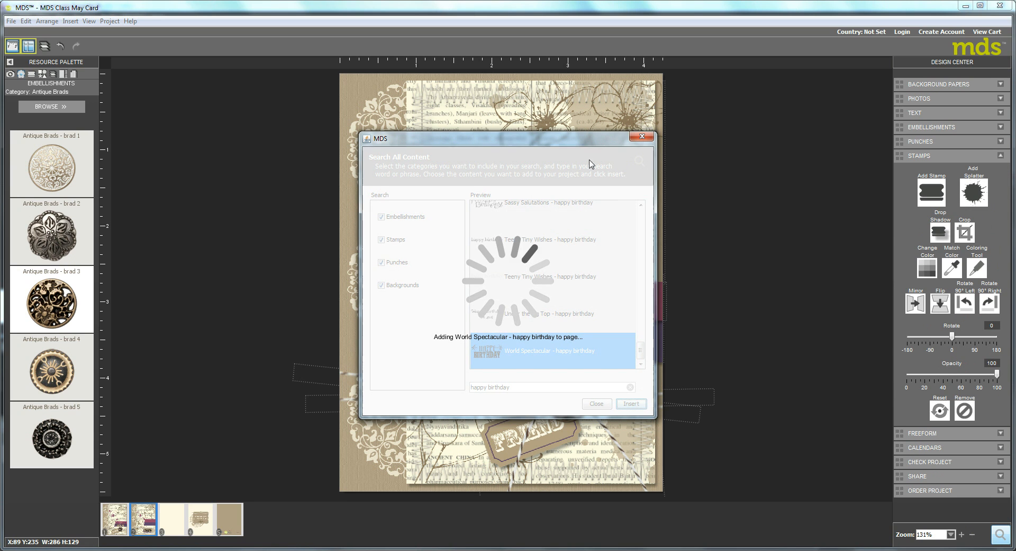
click(642, 136)
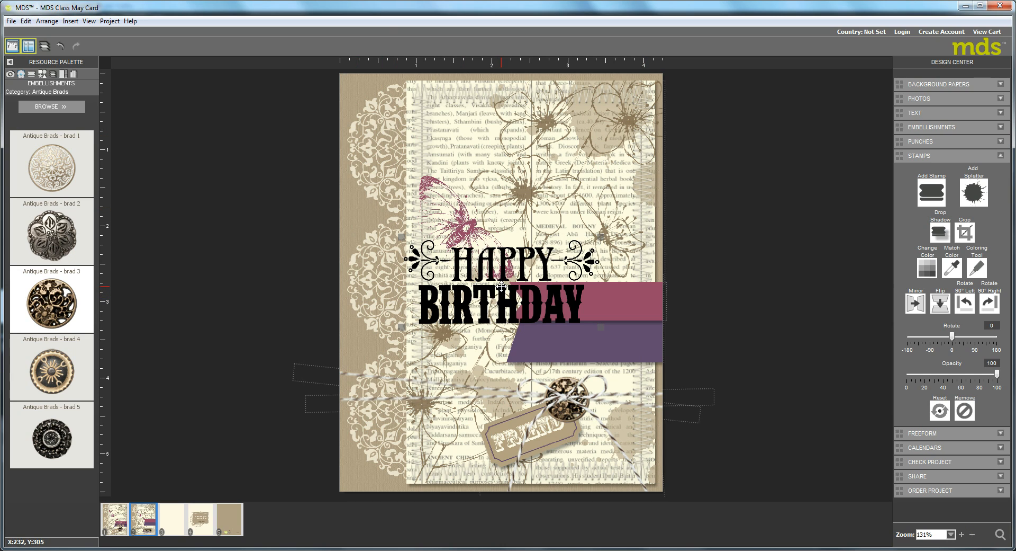
Step: Shrink the birthday stamp onto the two banners and crop it to the HAPPY line with its flourishes
drag(601, 237, 553, 264)
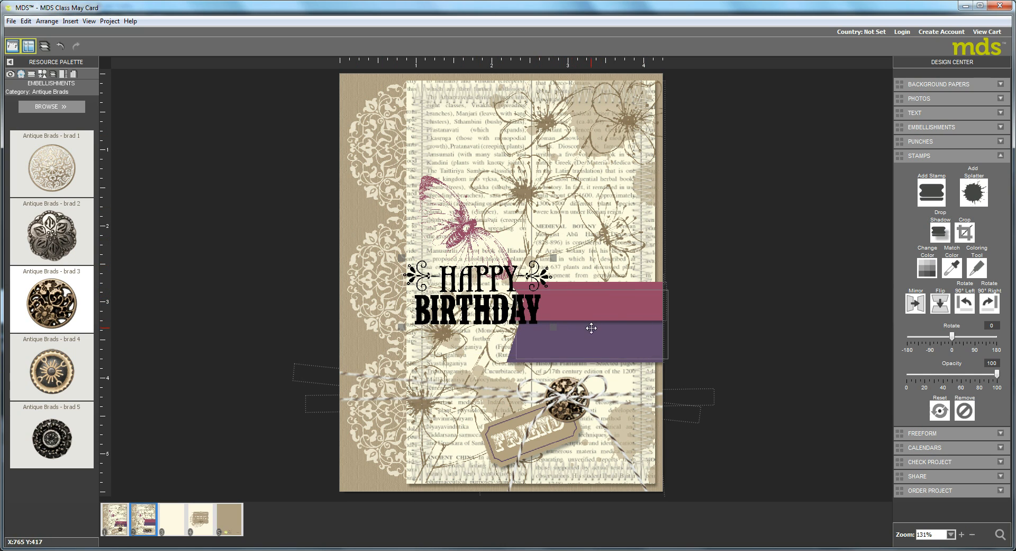
drag(476, 299, 588, 328)
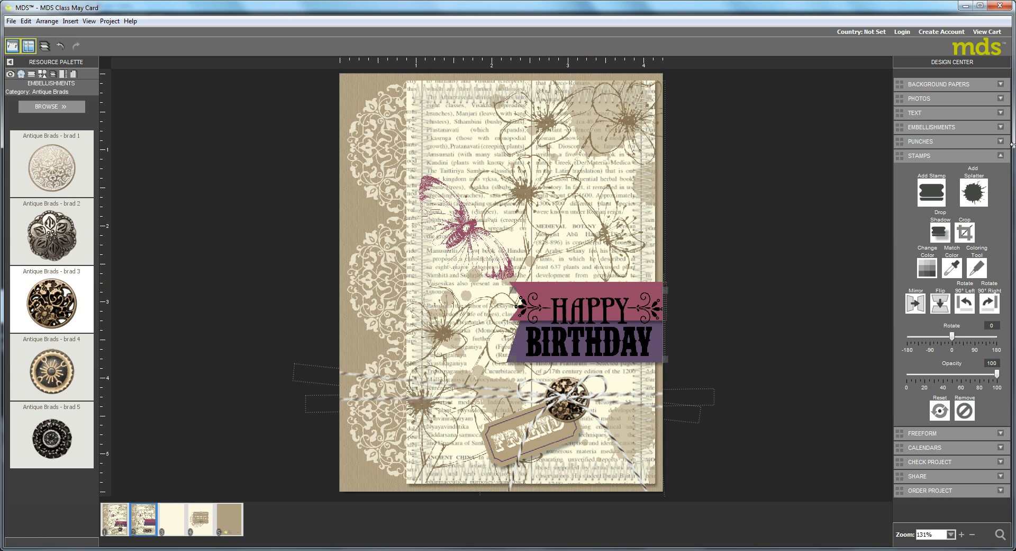
click(964, 231)
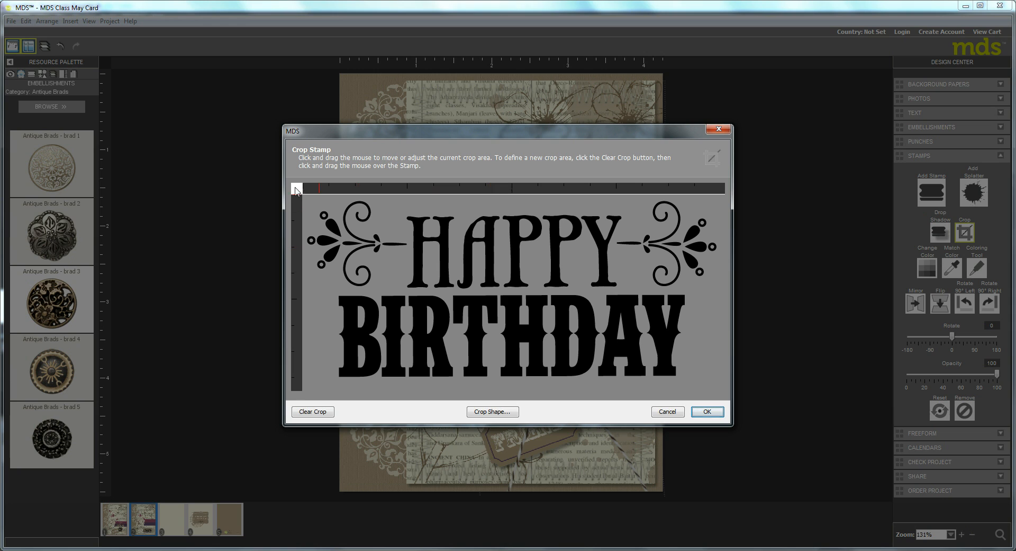
drag(303, 191, 728, 297)
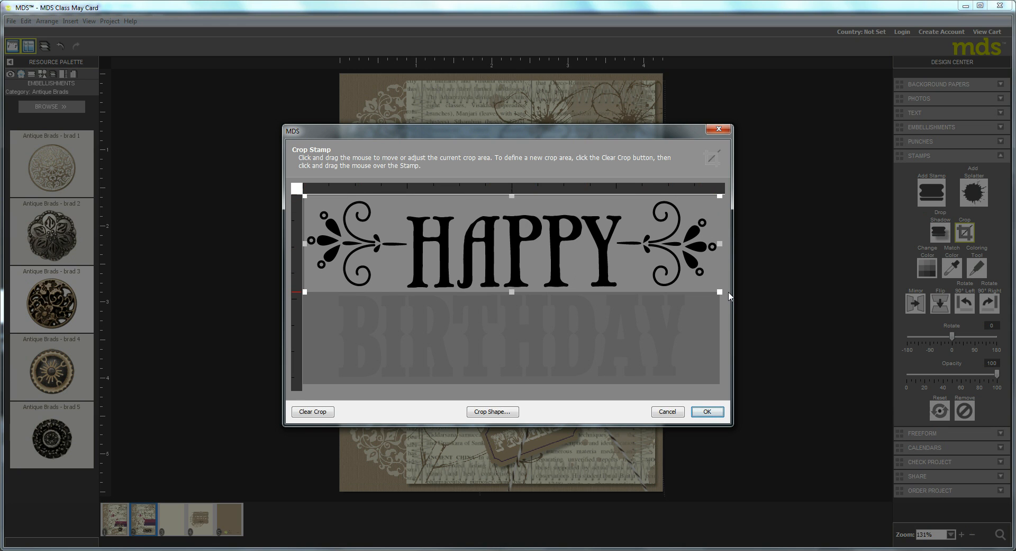
drag(447, 242, 440, 242)
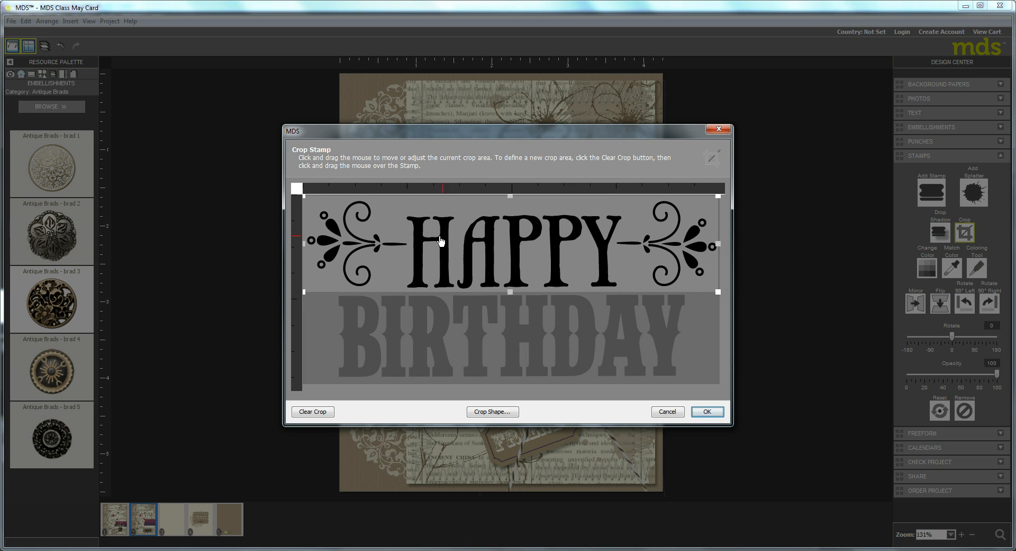
click(721, 412)
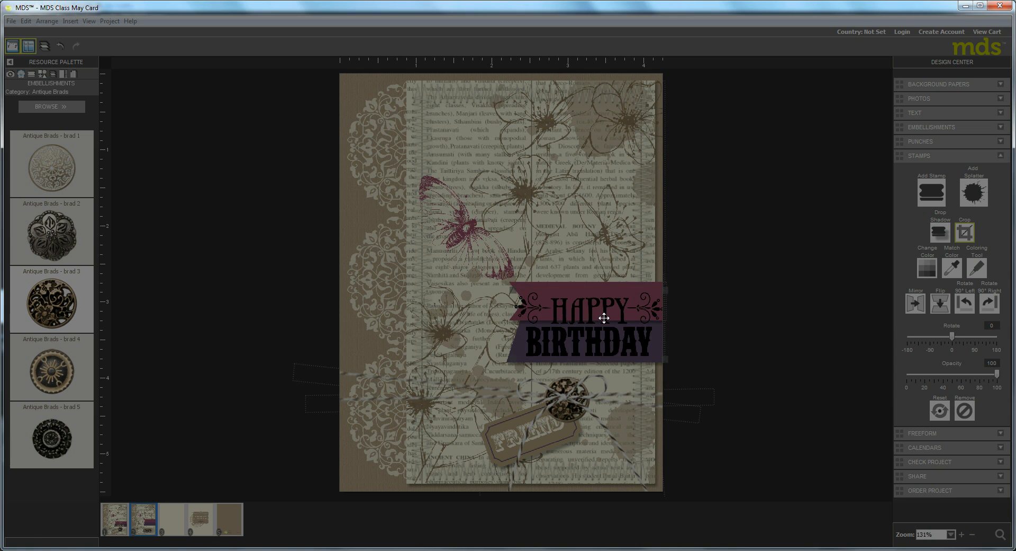
Step: Scale HAPPY down to fit the plum-red banner and place a copy of it on the purple banner
drag(511, 290, 512, 287)
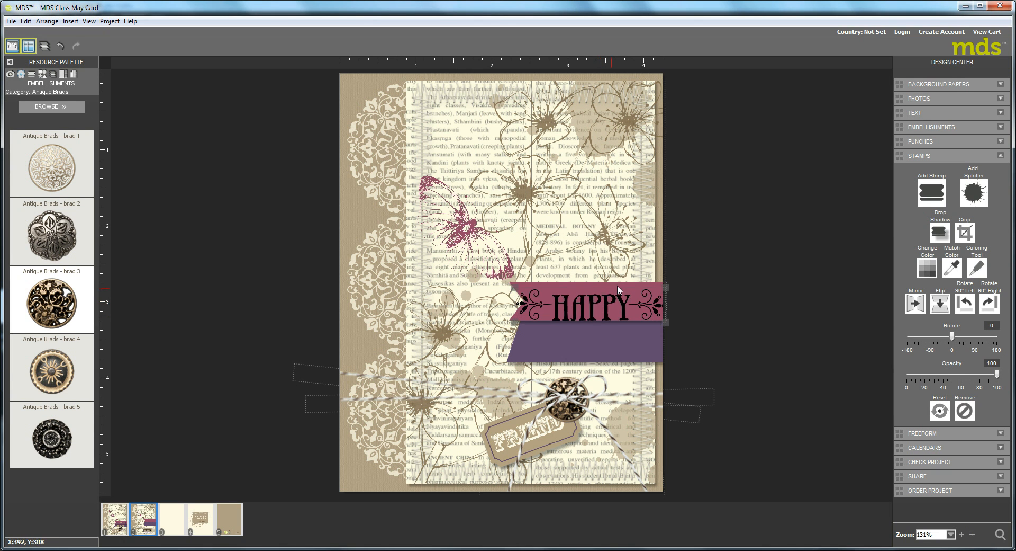
drag(665, 285, 567, 308)
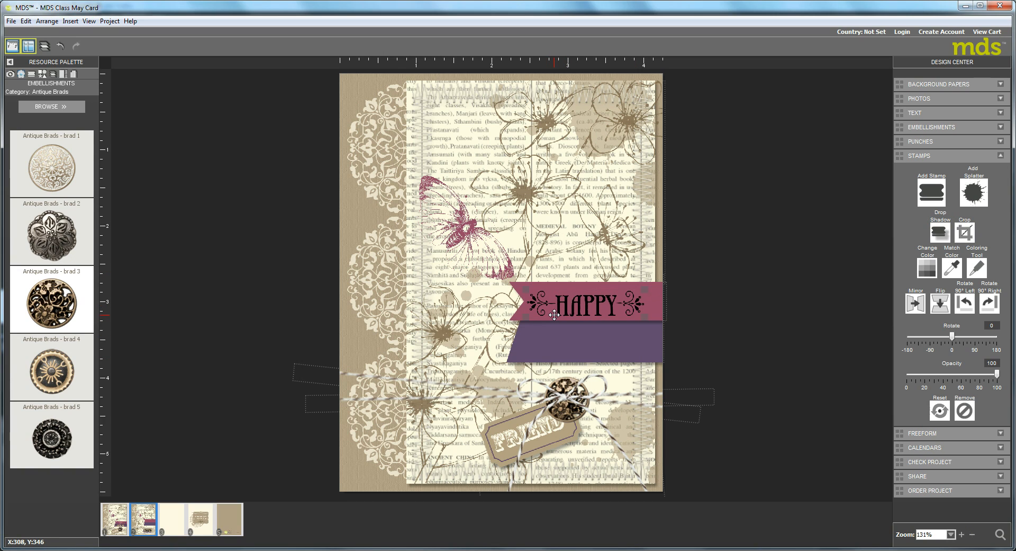
drag(554, 314, 584, 344)
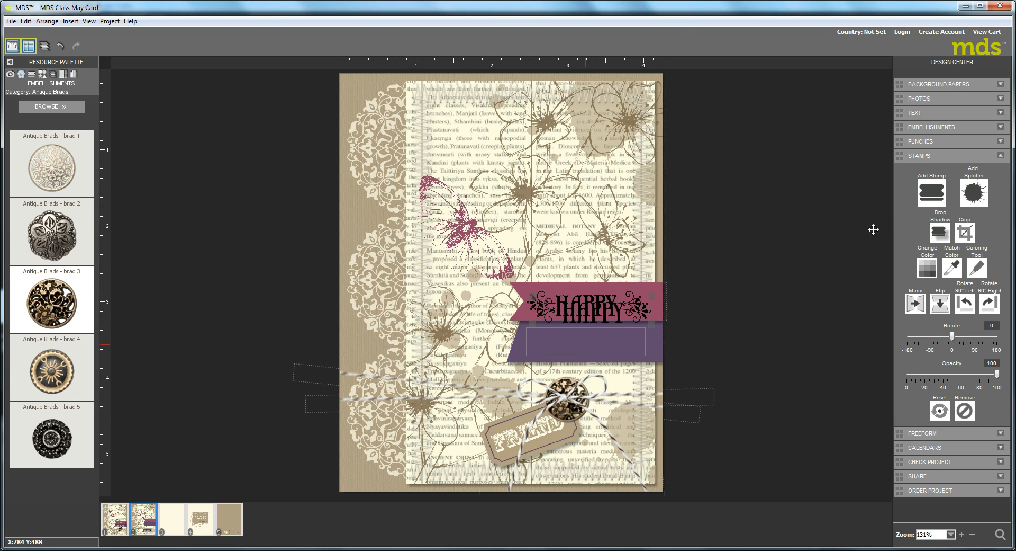
Step: Shift the copy's crop area to the word BIRTHDAY and enlarge the word to fill the purple banner
click(973, 235)
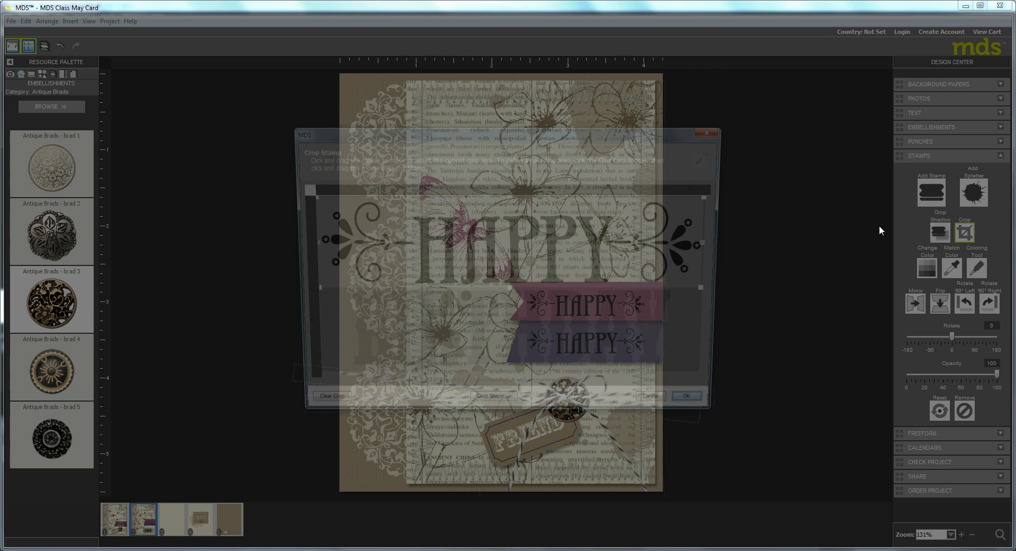
drag(526, 259, 528, 361)
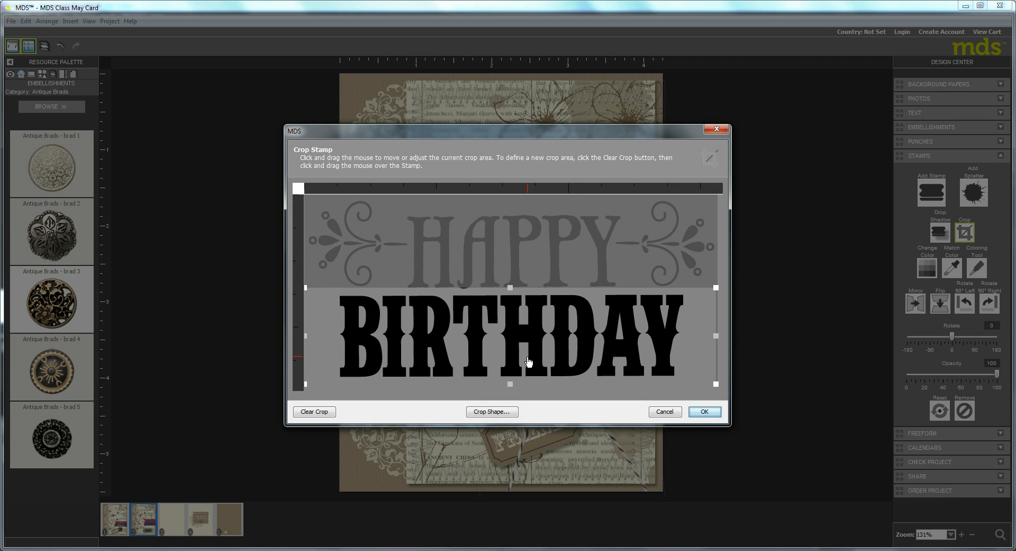
click(704, 411)
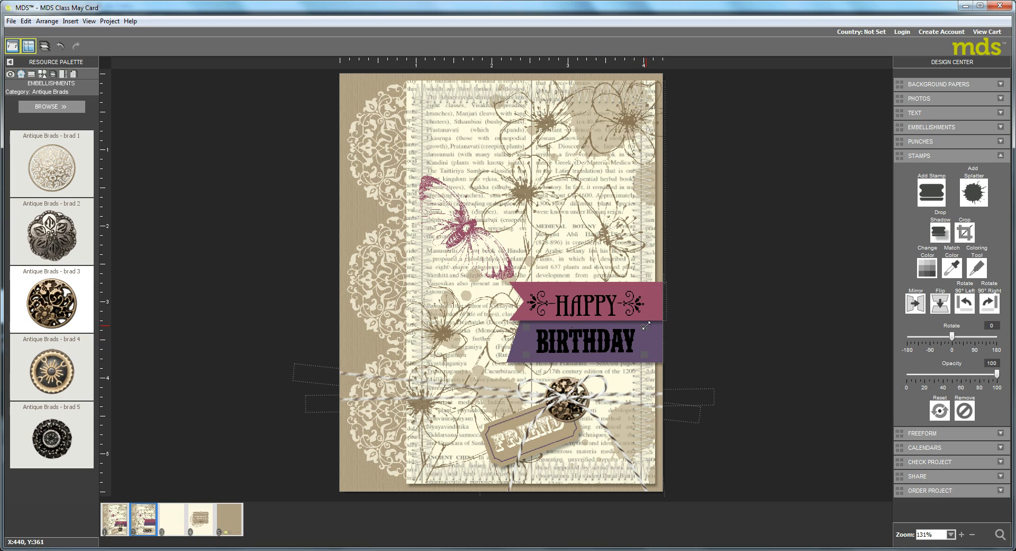
drag(645, 327, 604, 342)
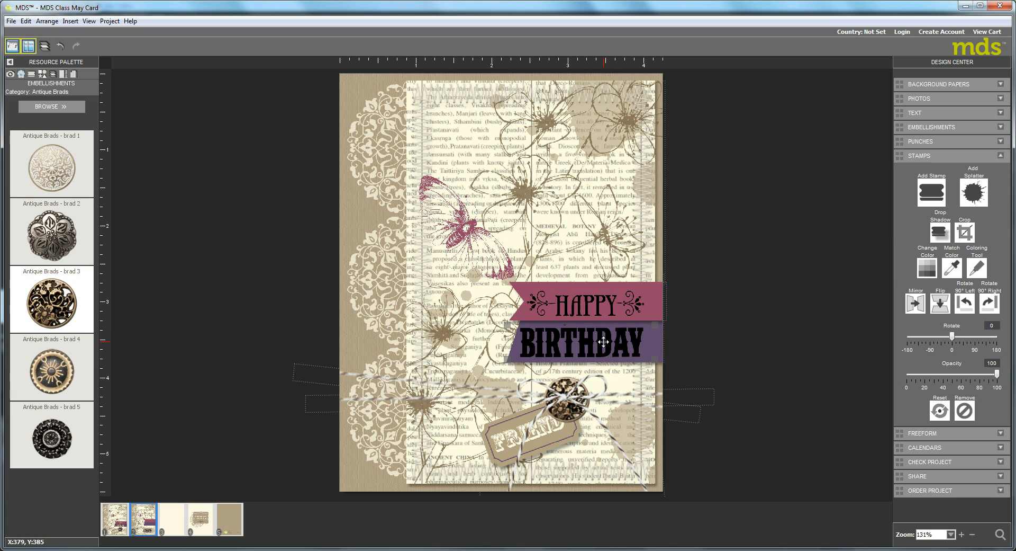
Step: Select the HAPPY and BIRTHDAY stamps together and recolor both dark brown
shift+click(594, 304)
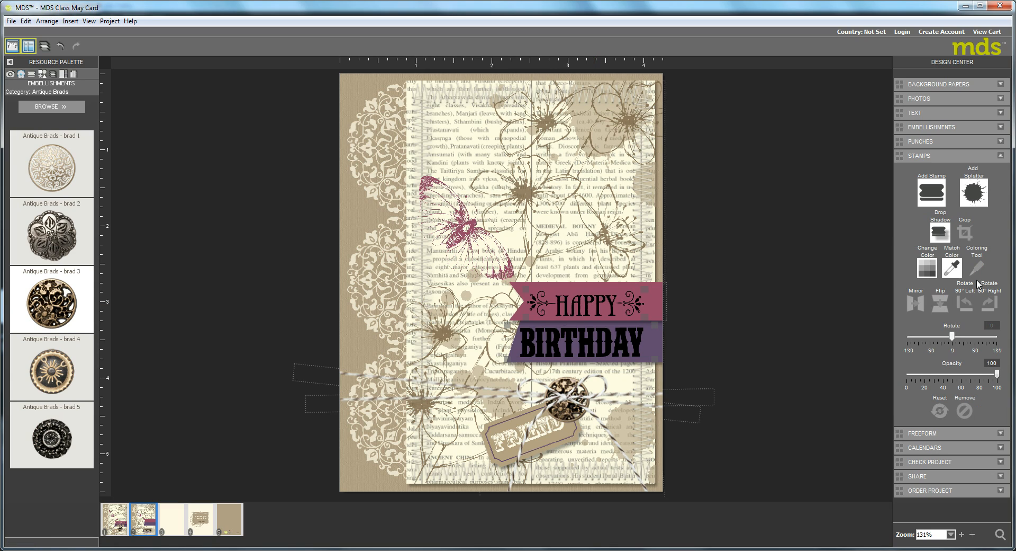
click(924, 274)
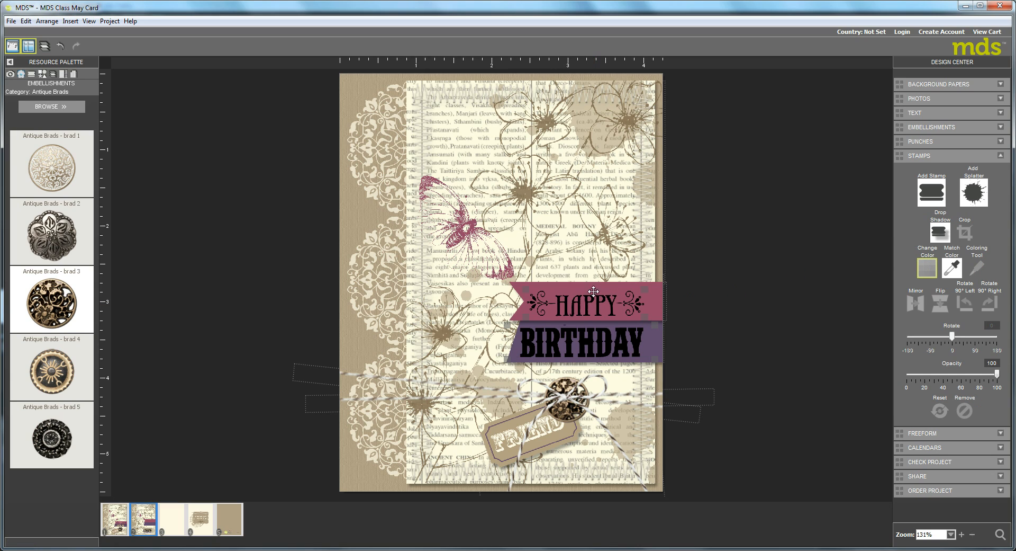
click(480, 236)
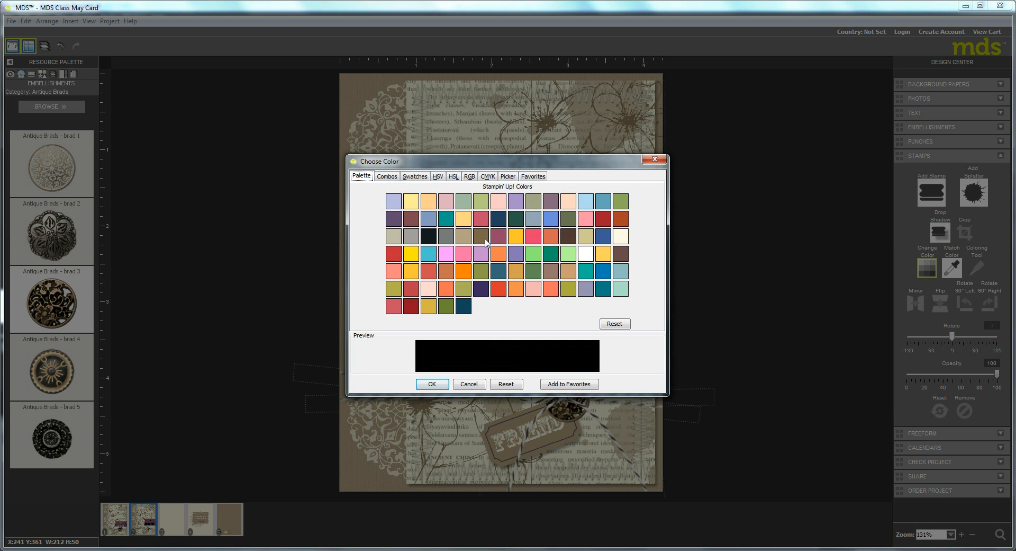
click(478, 233)
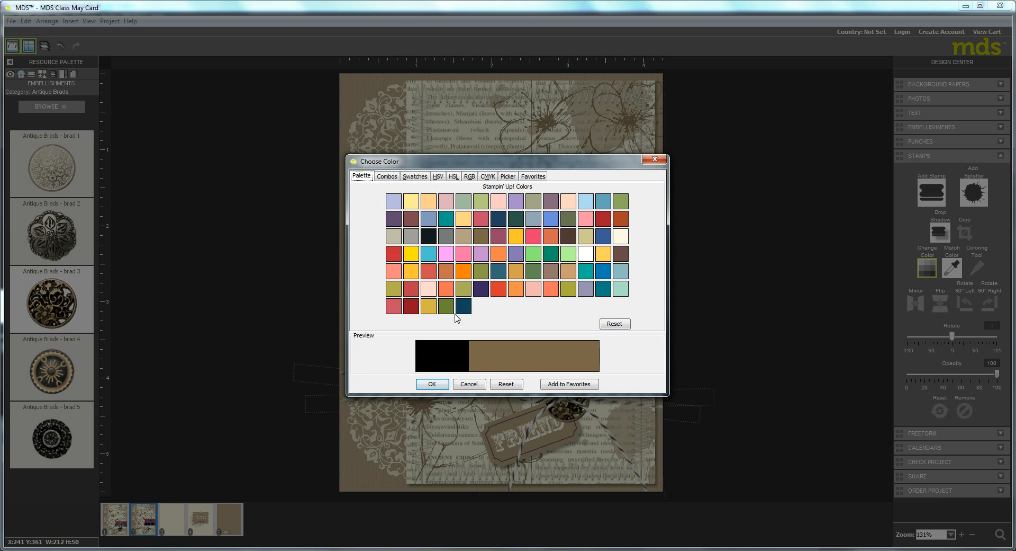
click(426, 386)
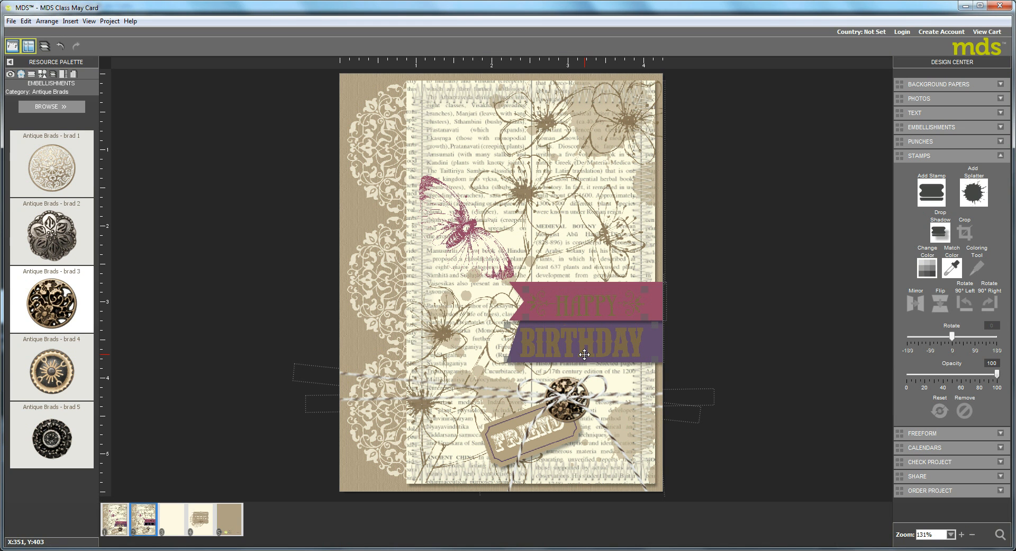
Step: Recolor the HAPPY and BIRTHDAY stamps with the light tan from the Stampin' Up! colors
click(930, 268)
click(463, 289)
click(463, 237)
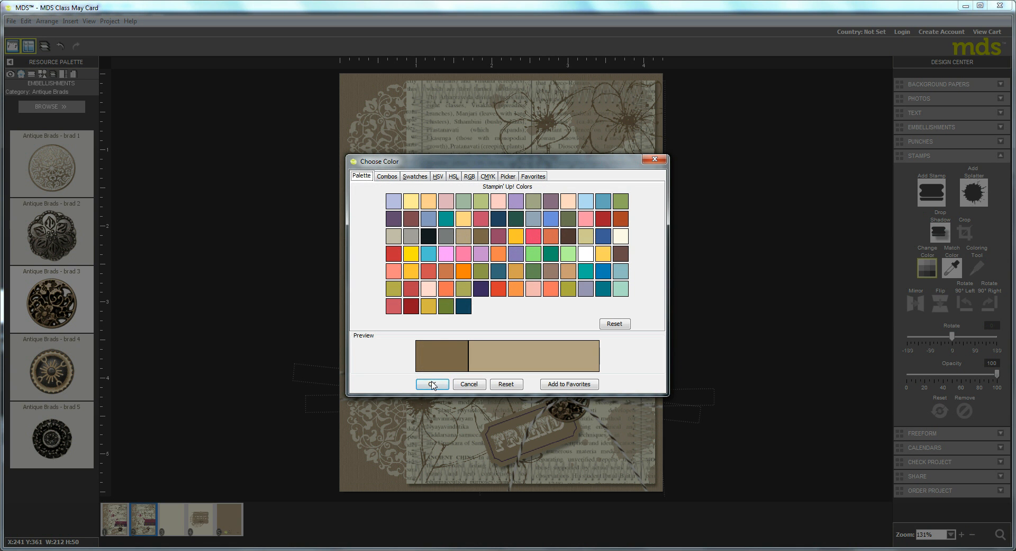
click(432, 384)
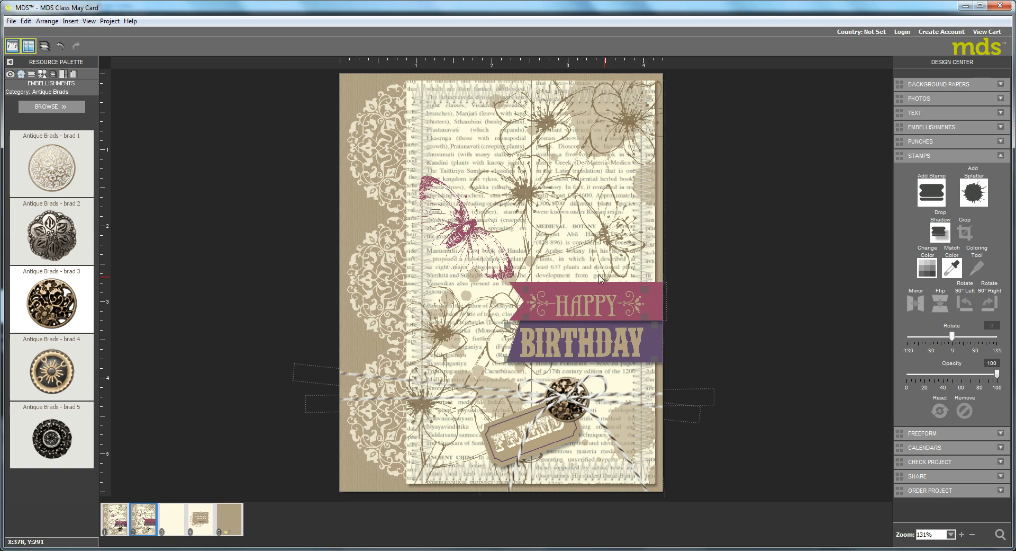
Step: Paint the flourishes on both sides of HAPPY dark purple with the Coloring Tool, keeping the lettering tan
click(580, 253)
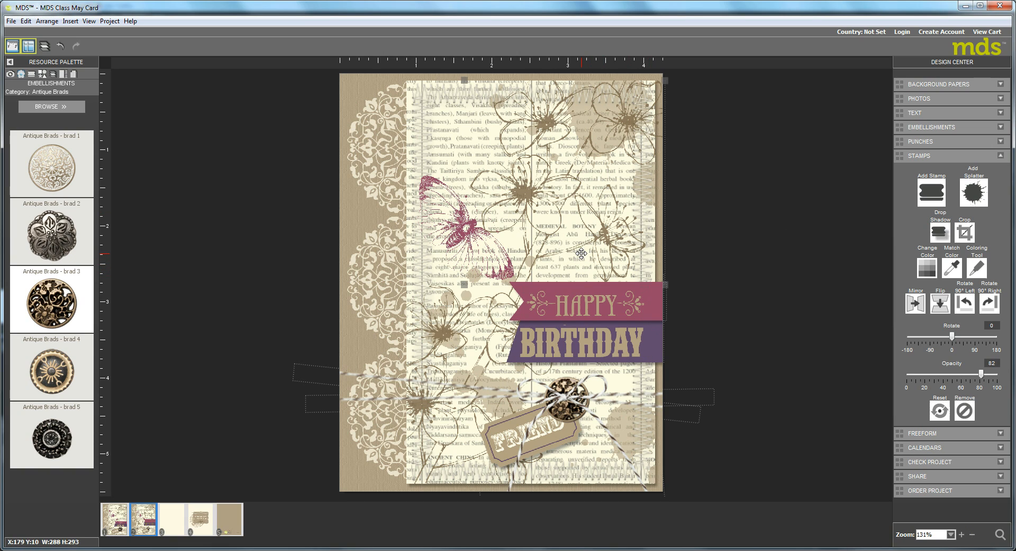
click(585, 303)
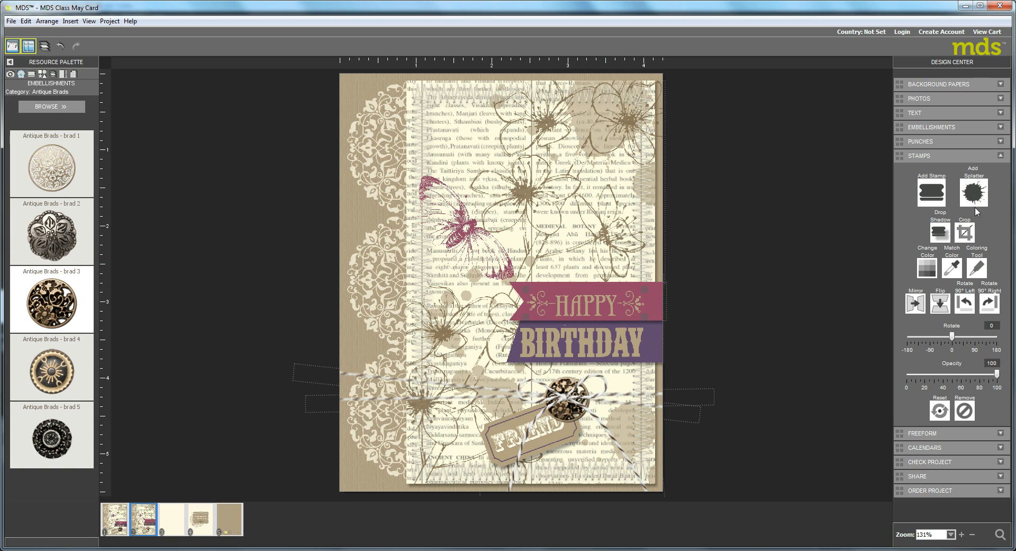
click(977, 268)
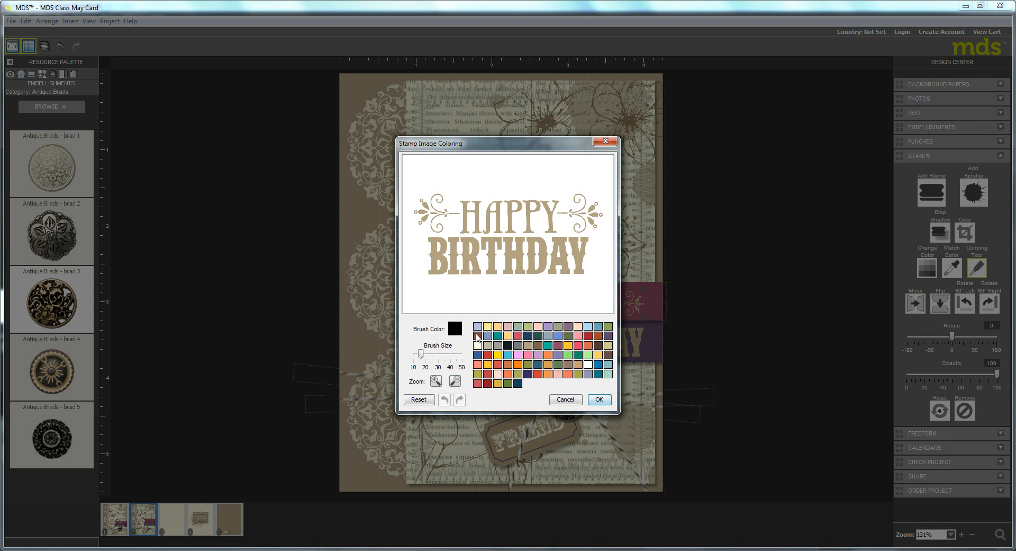
click(608, 336)
mouse_move(441, 200)
mouse_down()
mouse_move(416, 220)
mouse_move(414, 195)
mouse_move(439, 198)
mouse_move(427, 227)
mouse_move(439, 231)
mouse_move(447, 208)
mouse_move(461, 210)
mouse_move(442, 228)
mouse_up()
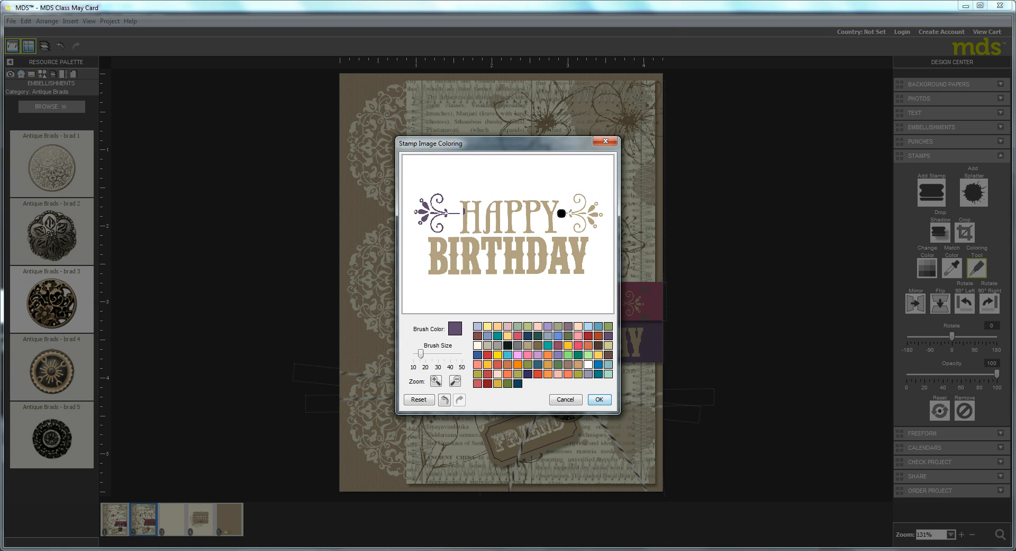
mouse_move(562, 213)
mouse_down()
mouse_move(593, 210)
mouse_move(576, 209)
mouse_move(580, 192)
mouse_move(608, 218)
mouse_move(573, 227)
mouse_move(589, 228)
mouse_move(595, 213)
mouse_move(595, 226)
mouse_move(587, 199)
mouse_up()
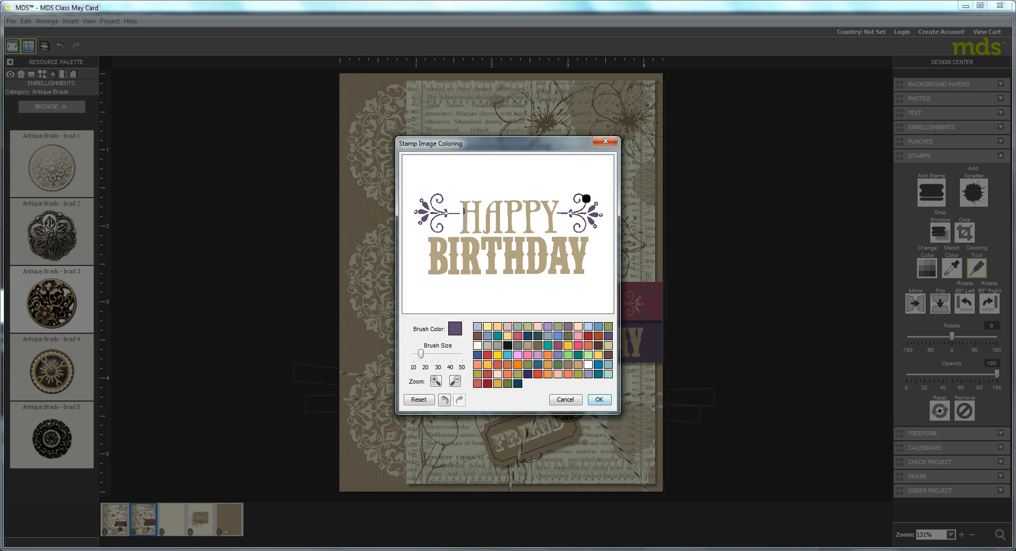
click(528, 346)
click(600, 400)
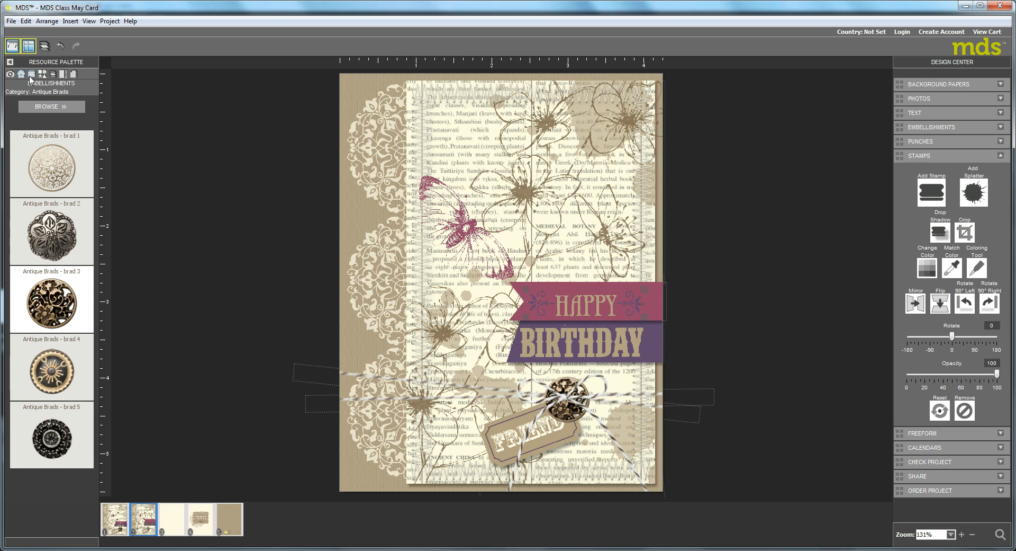
Step: Load the Brads embellishment category and place an Elegant Eggplant brad on the card front above the banners
click(59, 108)
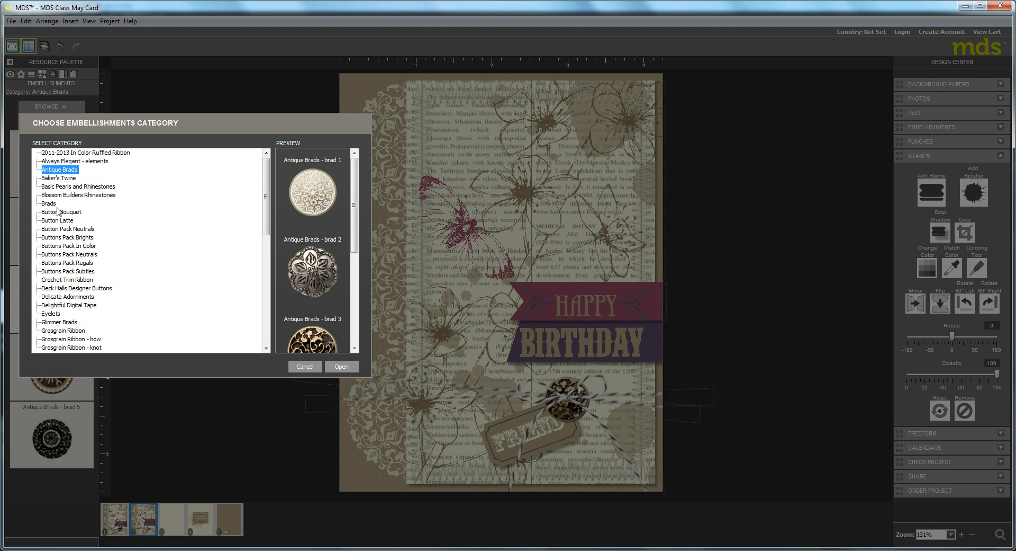
click(49, 203)
click(341, 366)
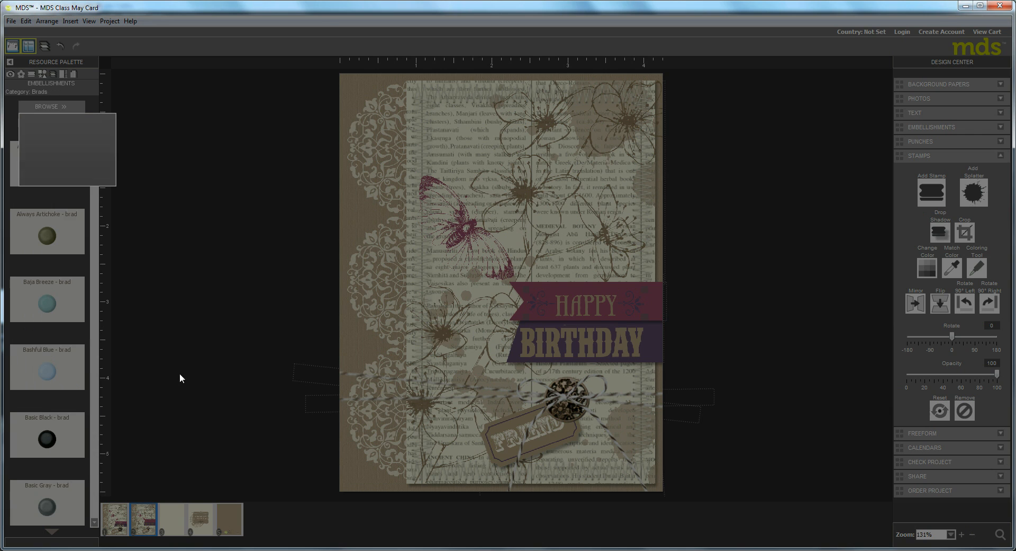
click(95, 512)
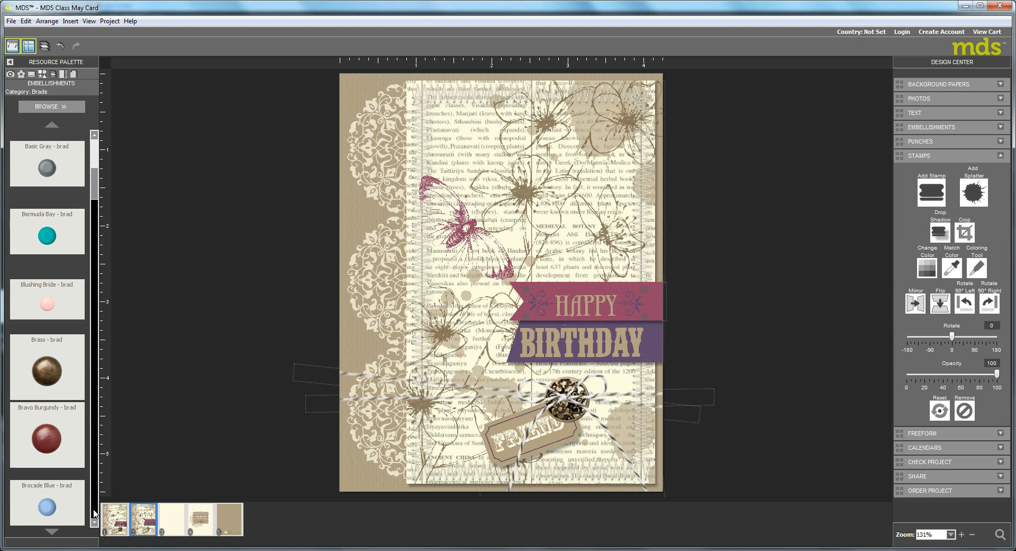
click(96, 512)
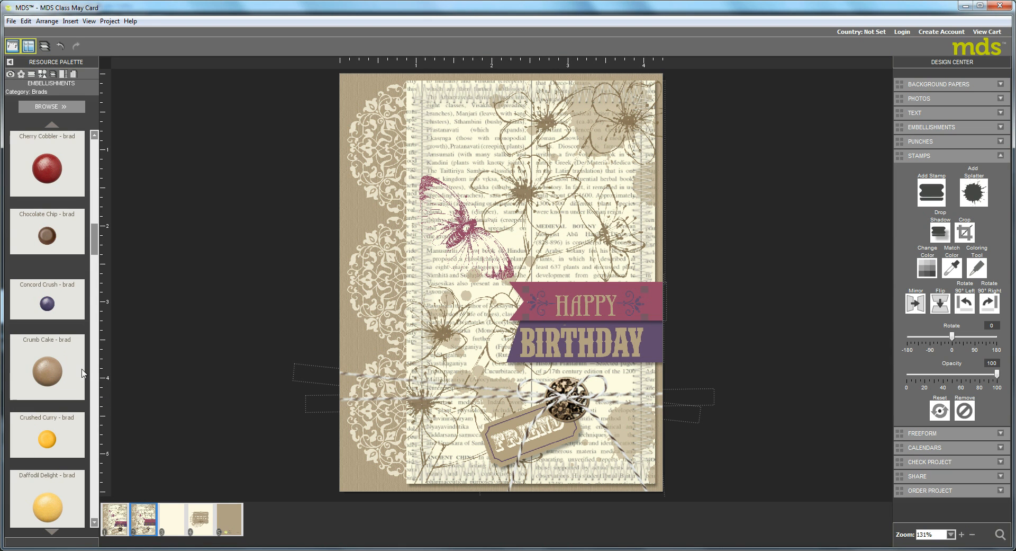
click(96, 517)
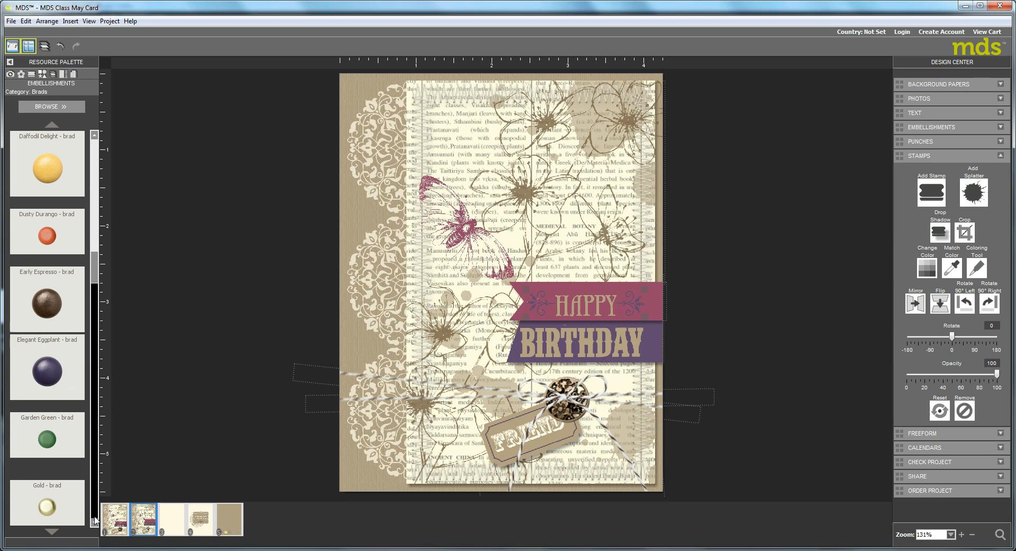
click(47, 377)
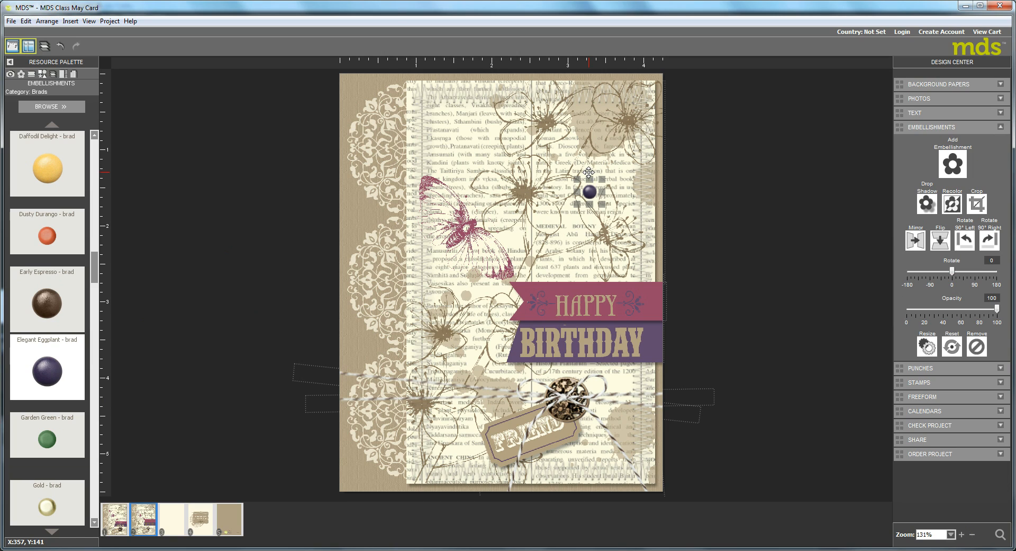
Step: Duplicate the brad to make three and stack them in a vertical column
key(ctrl+d)
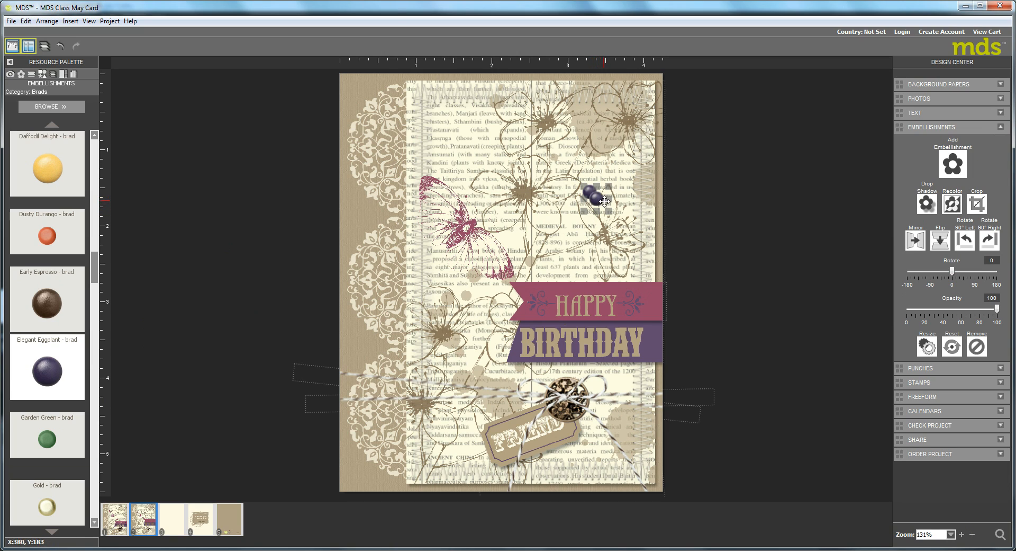
mouse_move(596, 200)
mouse_down()
mouse_move(589, 230)
mouse_move(597, 198)
mouse_move(590, 206)
mouse_up()
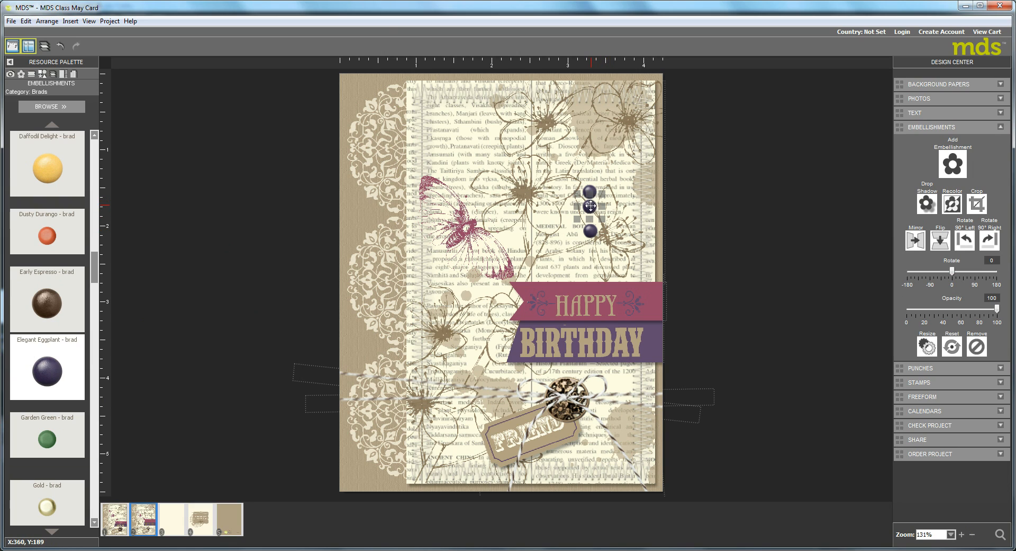
drag(599, 219, 598, 225)
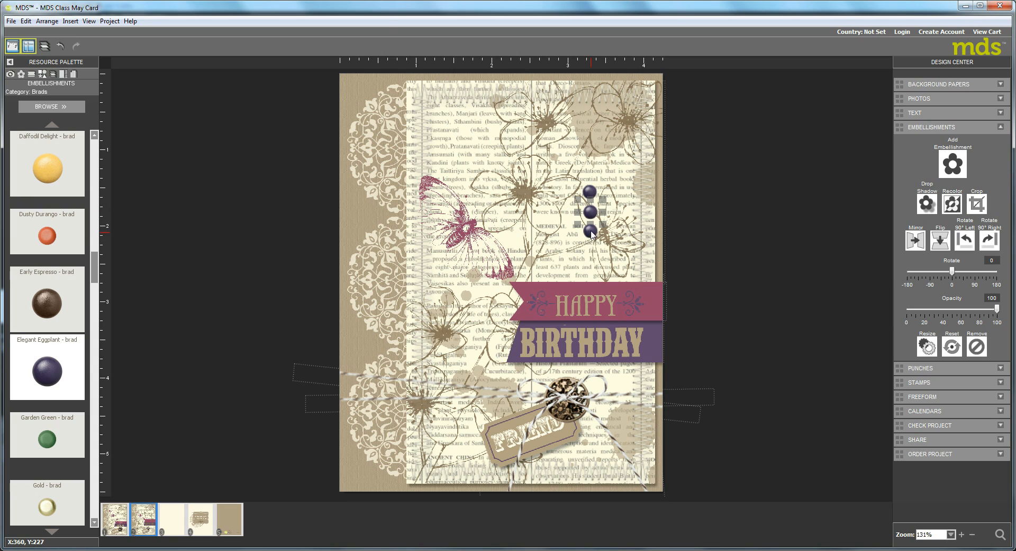
Step: Align the three brads to the left with even vertical spacing and group them
ctrl+click(591, 231)
ctrl+click(591, 188)
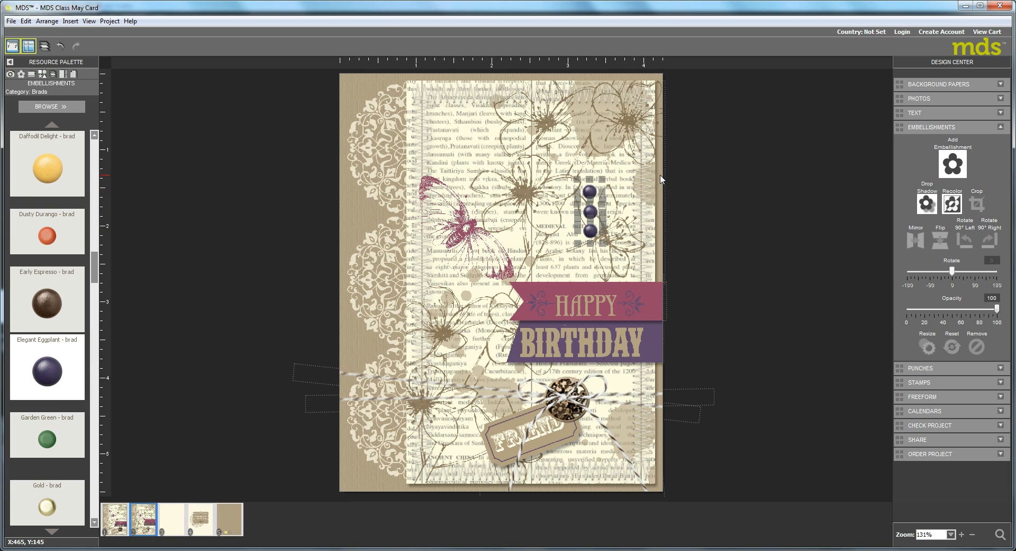
click(47, 22)
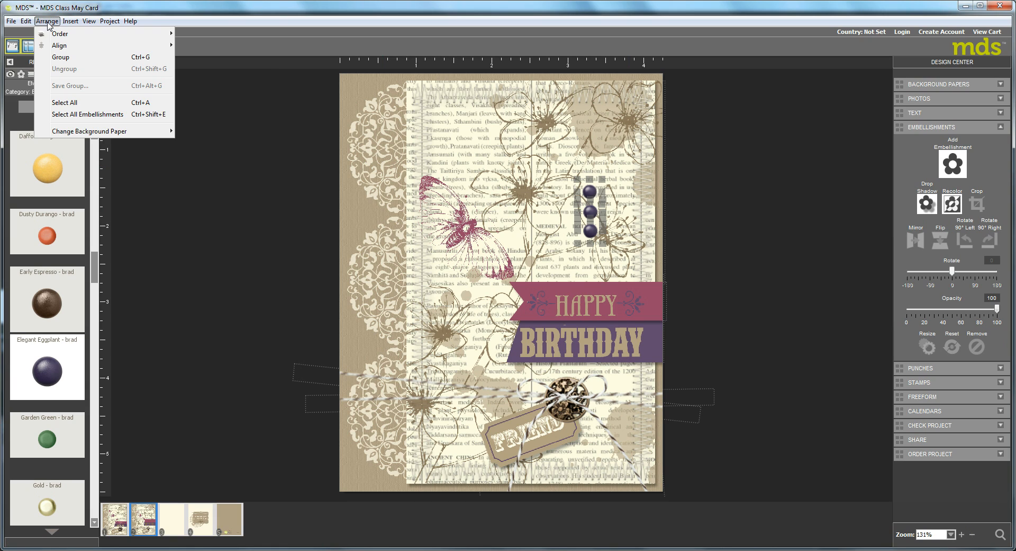
mouse_move(59, 46)
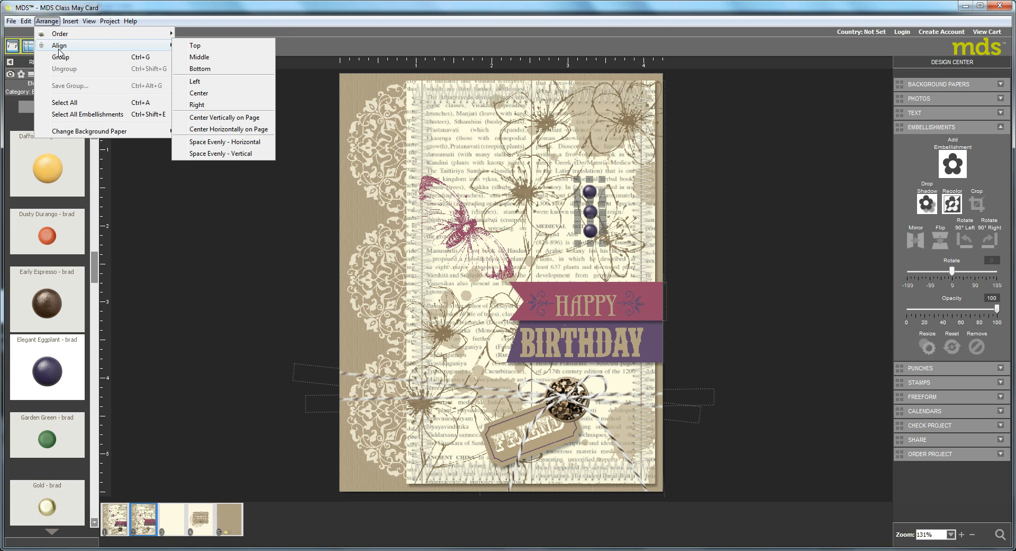
click(195, 84)
click(47, 21)
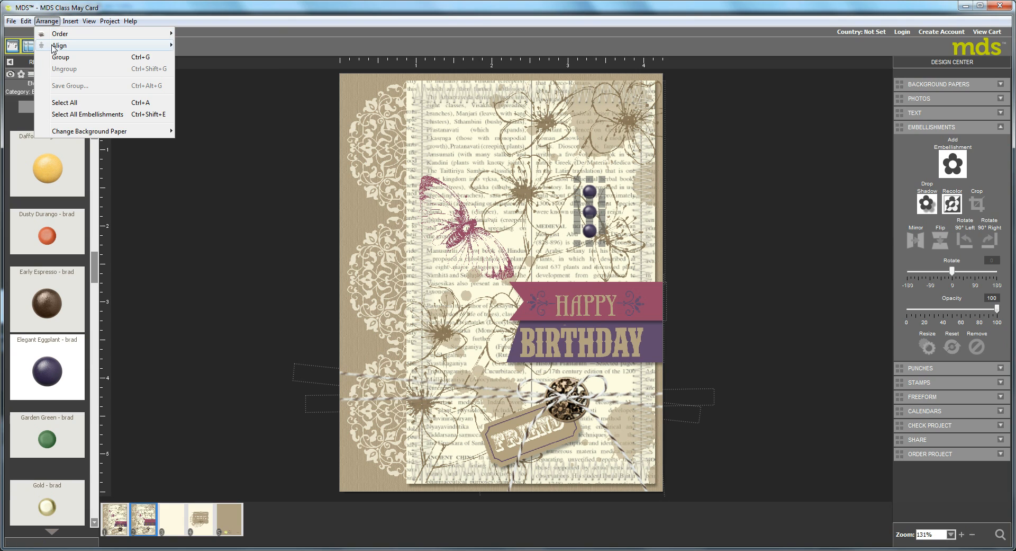
mouse_move(56, 47)
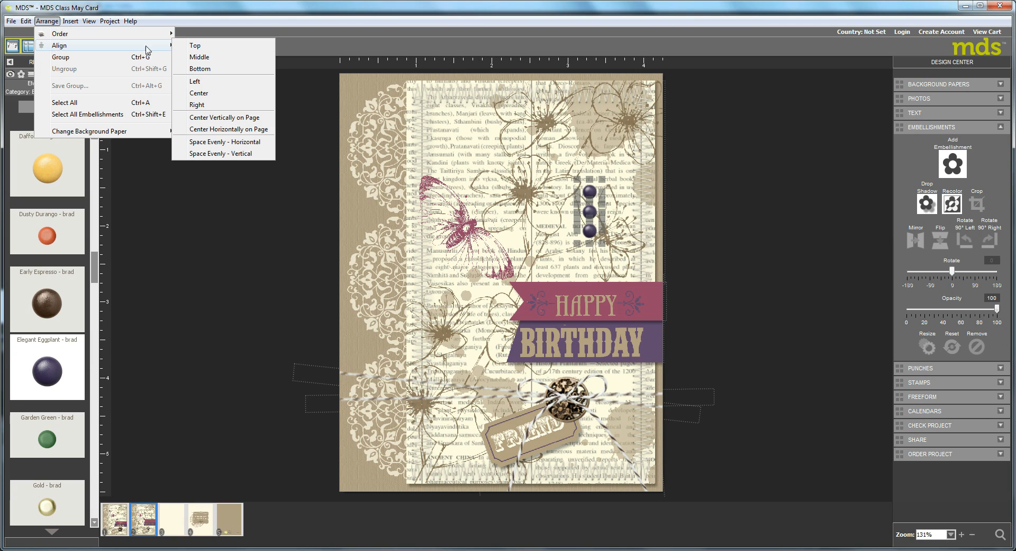
click(228, 153)
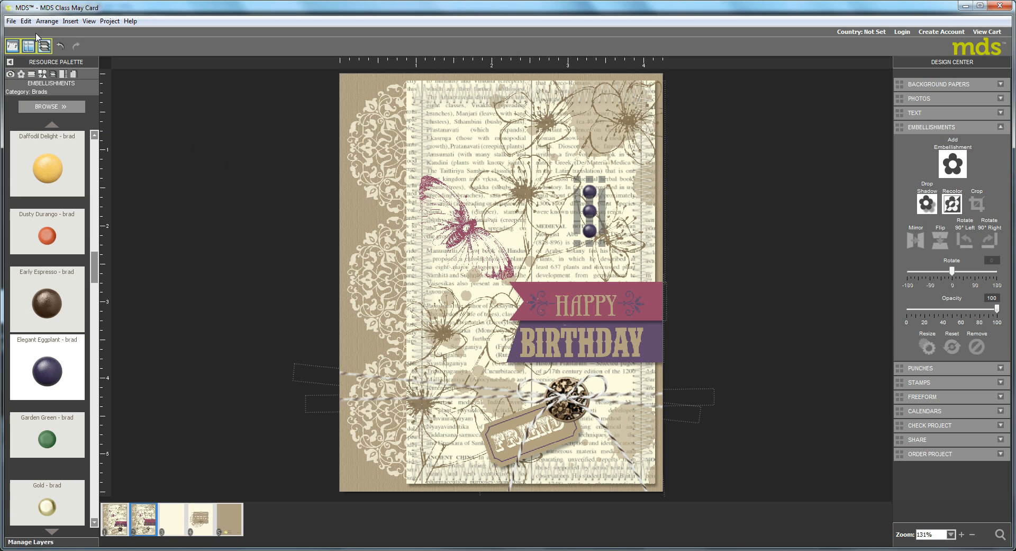
click(47, 22)
click(54, 56)
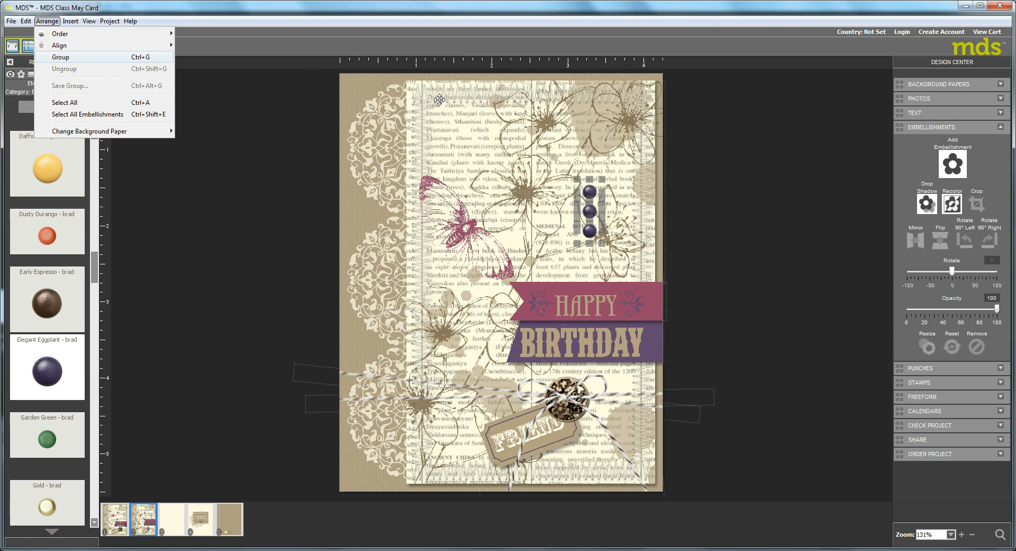
Step: Give the brad group a drop shadow with the preset settings and move it onto the right ends of both banners
click(925, 200)
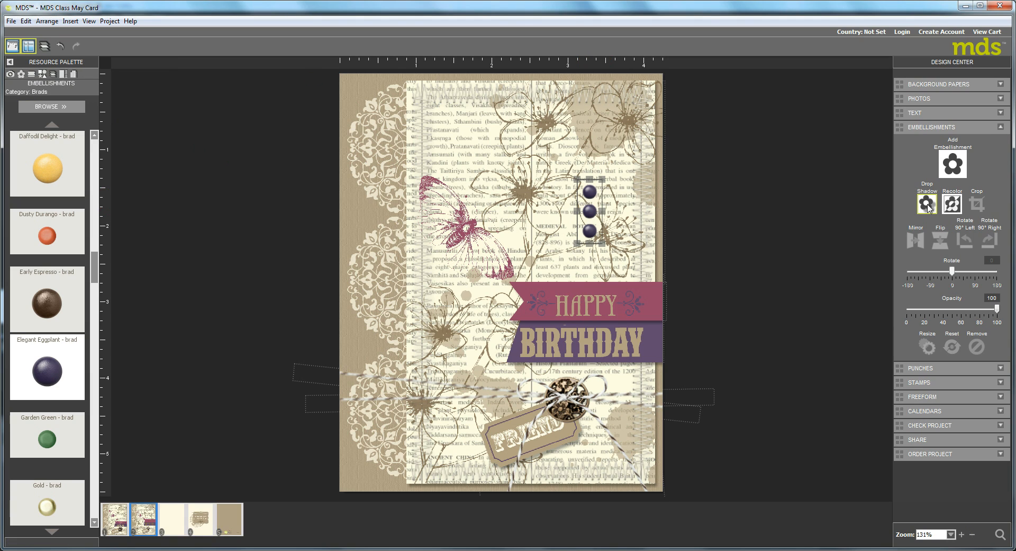
click(598, 389)
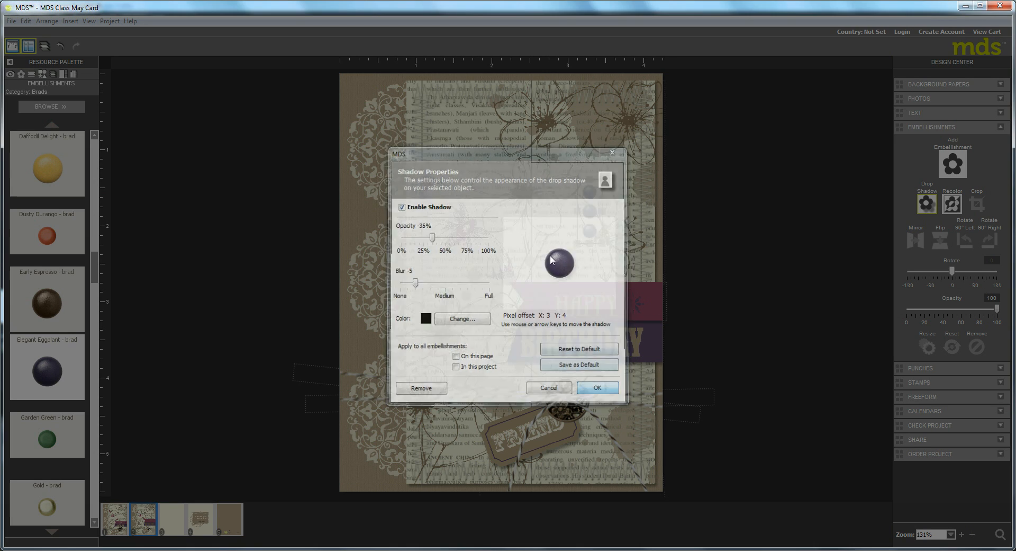
drag(655, 298, 653, 324)
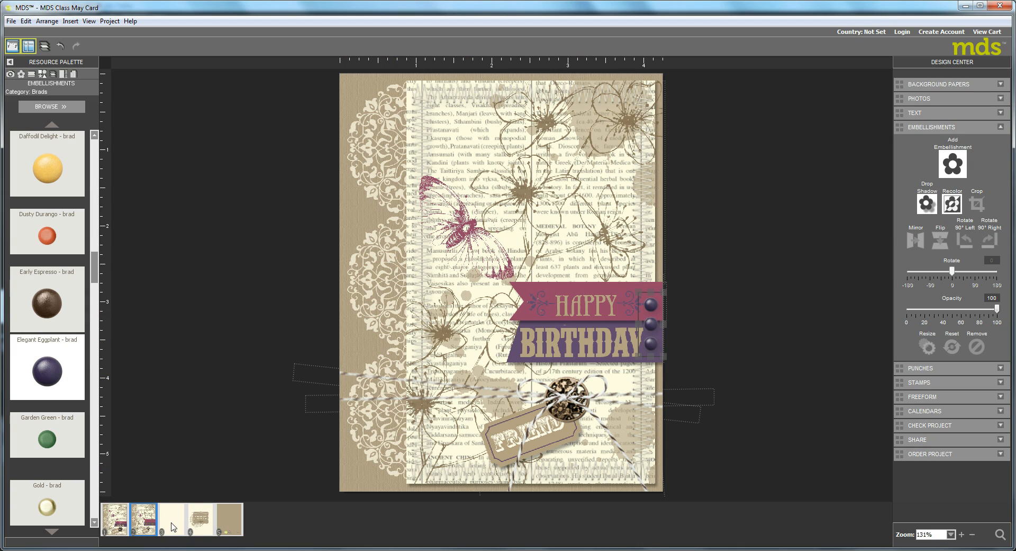
Step: On the page with the "wishing you a wonderful day" label, load the Labels & Tags punches and add a Top Note shape
click(200, 525)
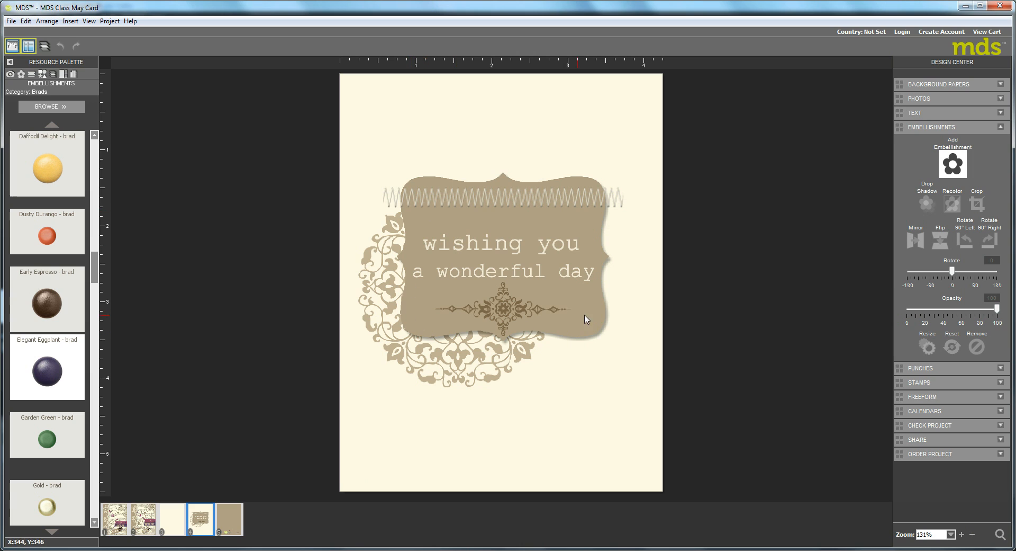
click(42, 83)
click(46, 107)
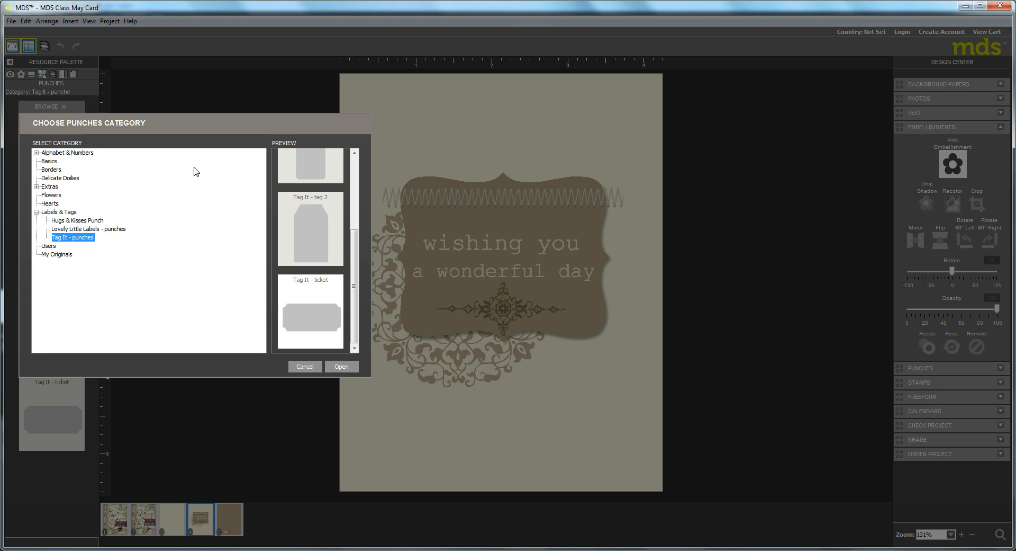
click(60, 212)
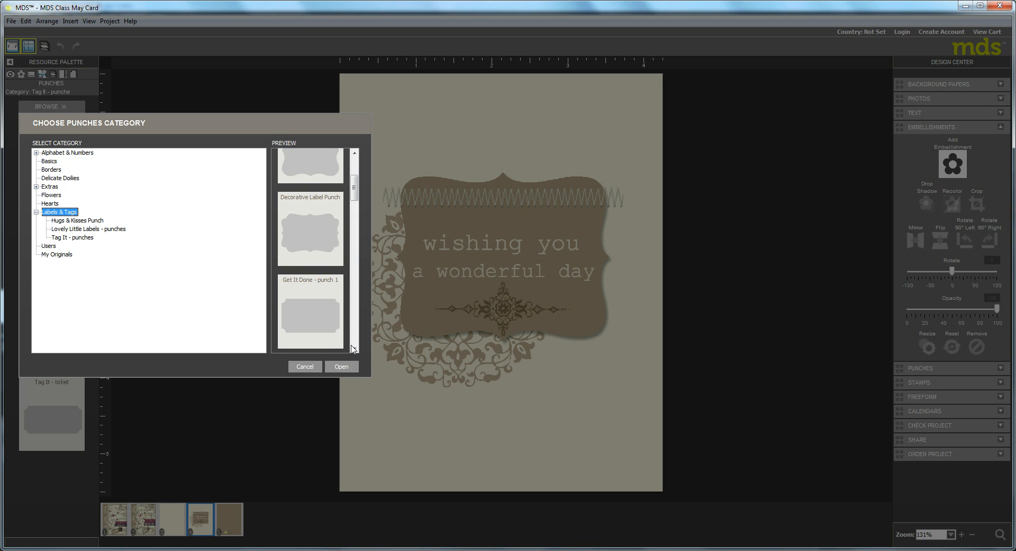
click(342, 367)
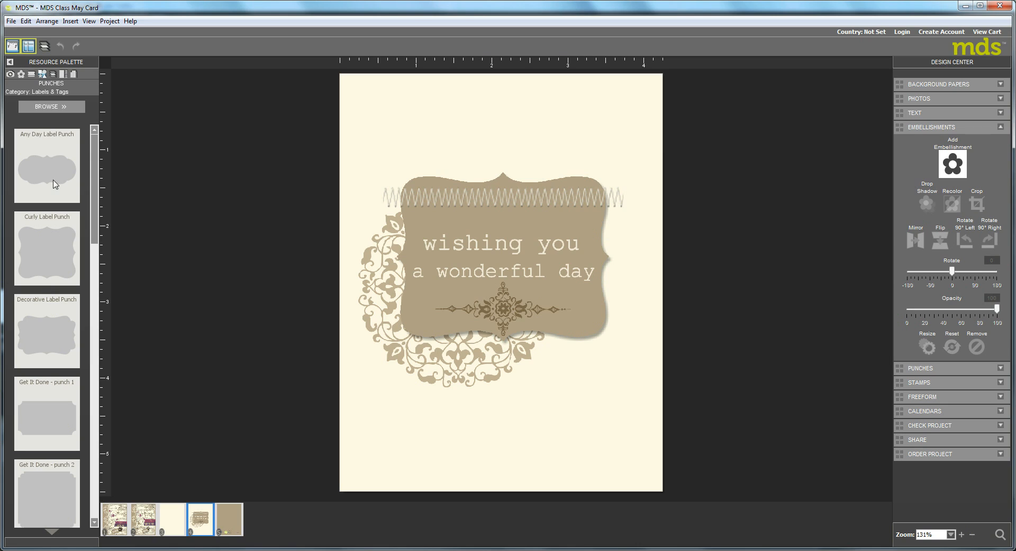
drag(93, 165, 92, 465)
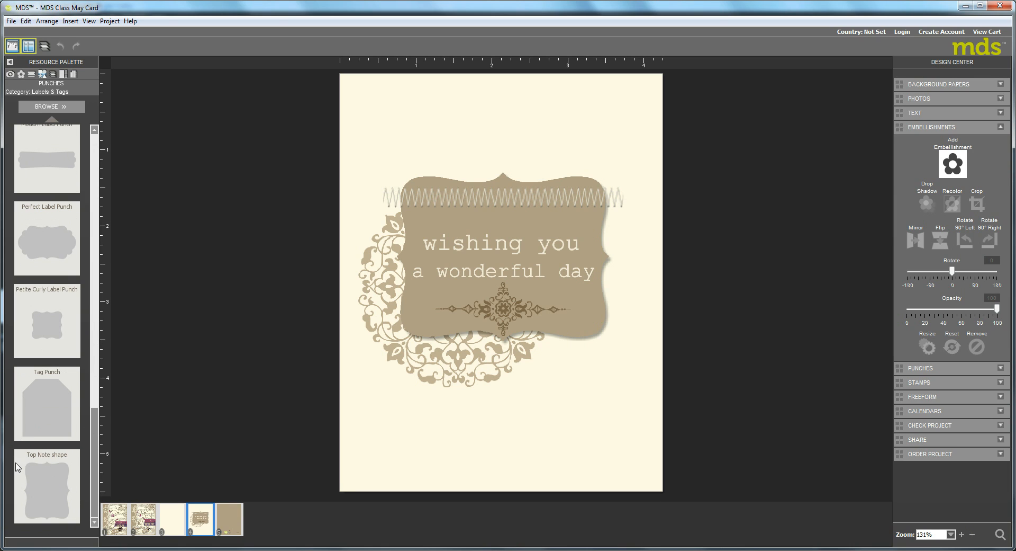
drag(35, 481, 466, 407)
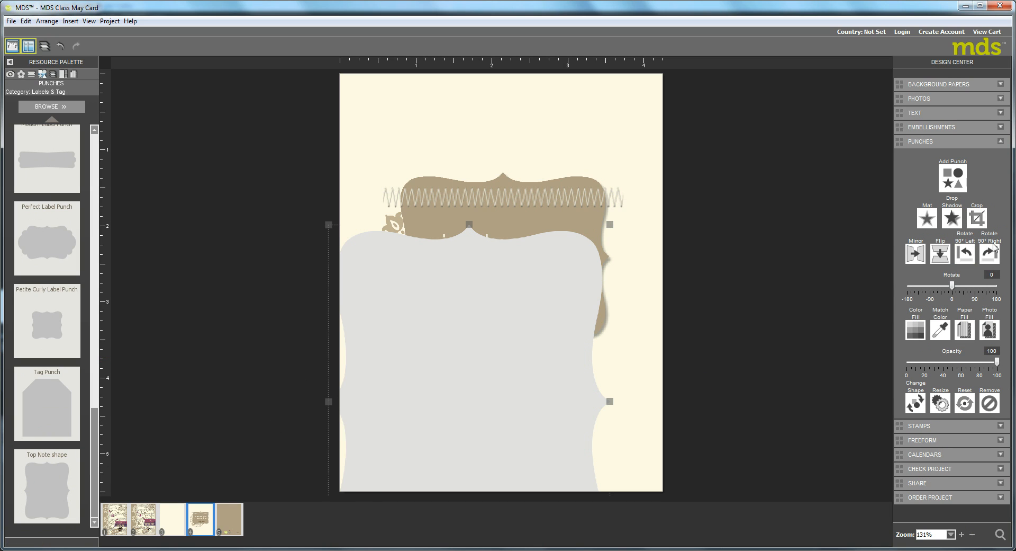
Step: Rotate the Top Note punch 90° right, shrink it to about the label's width and position it directly below the label
click(990, 253)
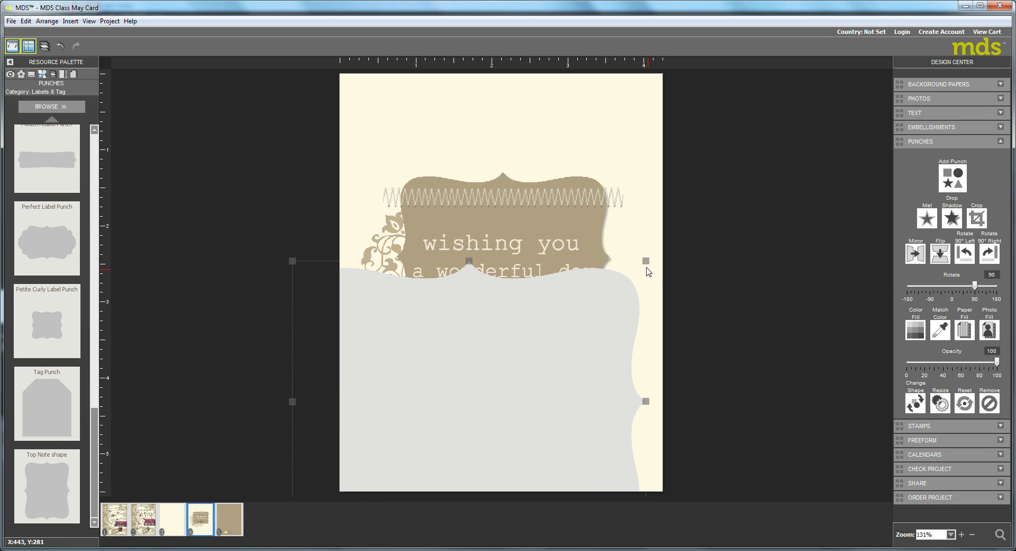
drag(646, 261, 485, 387)
drag(430, 436, 544, 347)
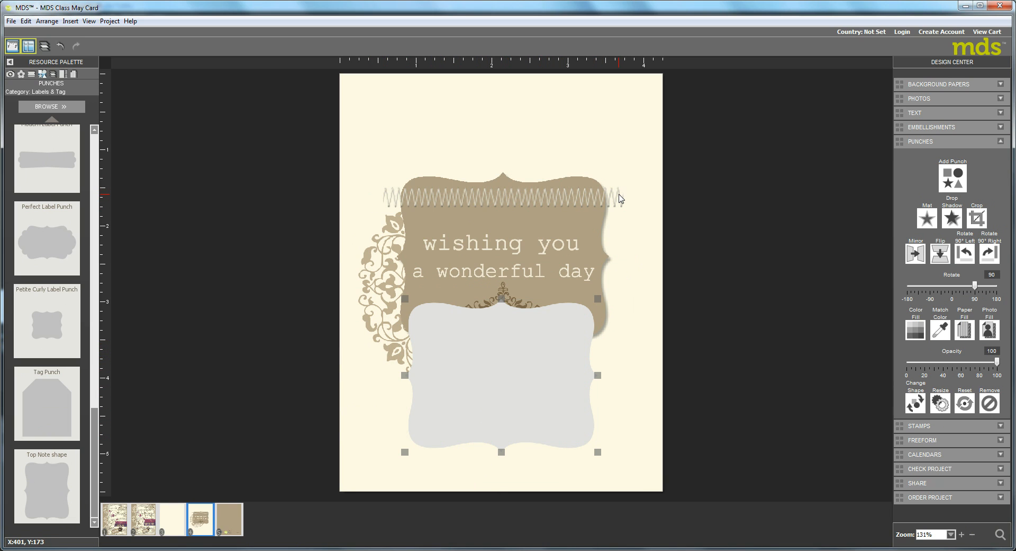
drag(482, 371, 486, 405)
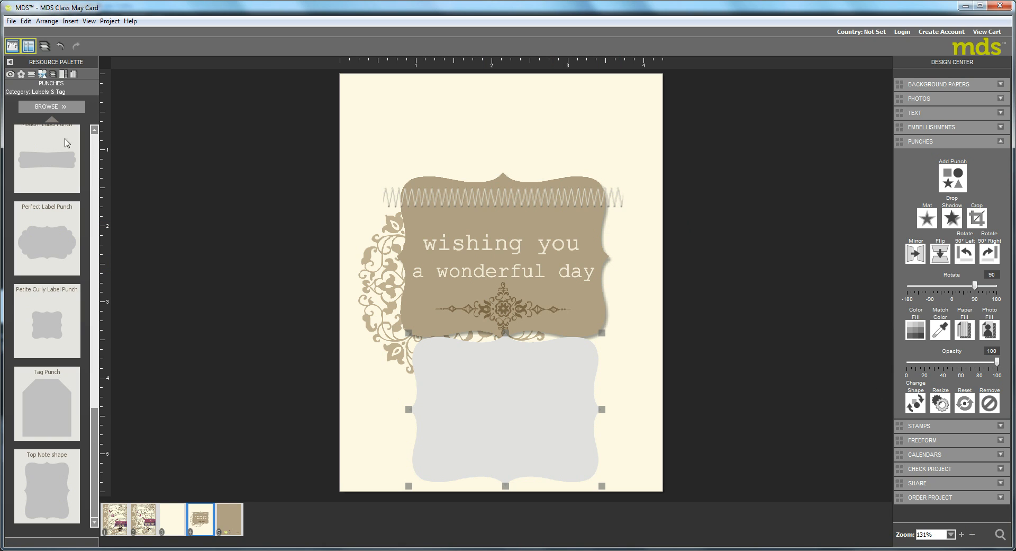
Step: Load the Bring On the Cake stamps and place the "wishing you a wonderful day" stamp on the lower part of the new punch
click(30, 74)
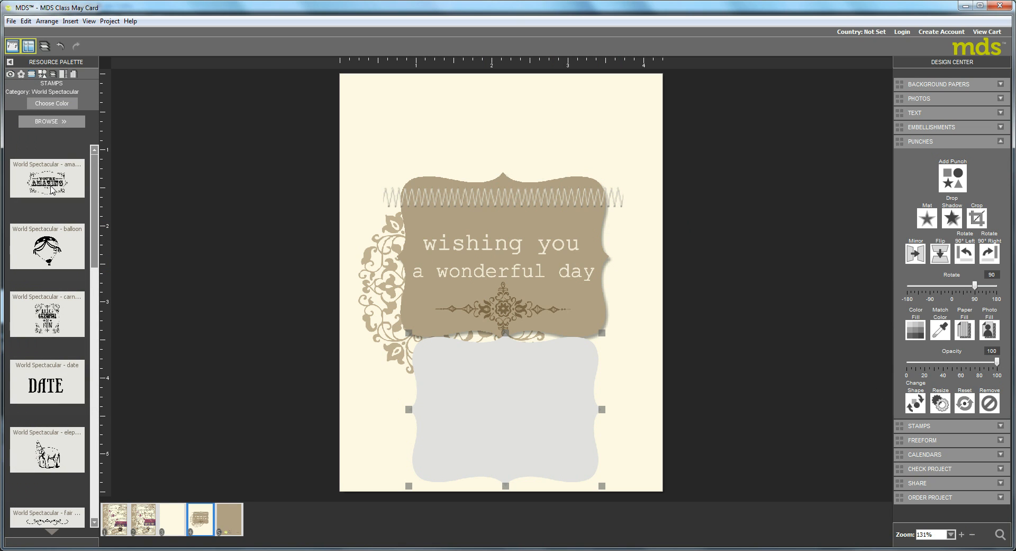
click(59, 122)
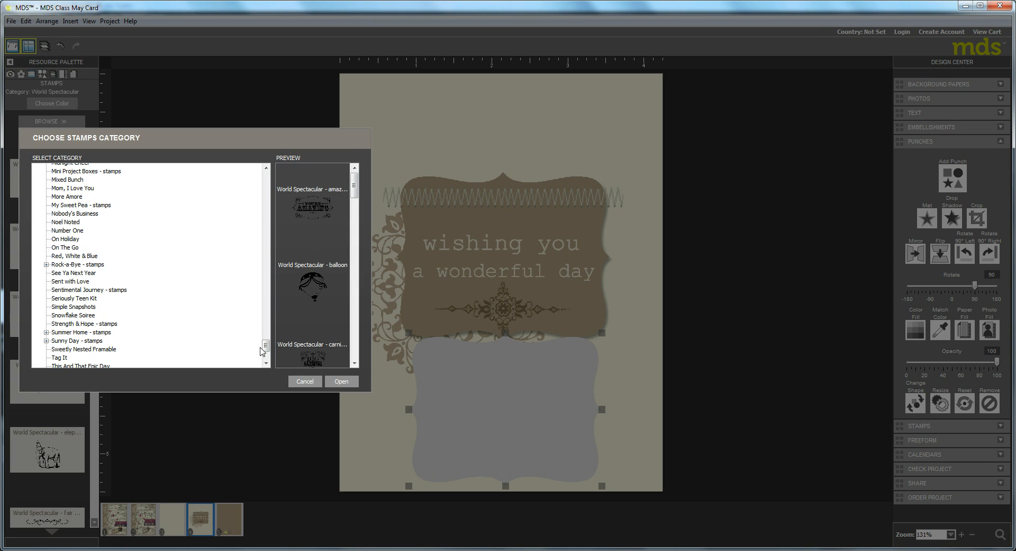
drag(266, 346, 269, 176)
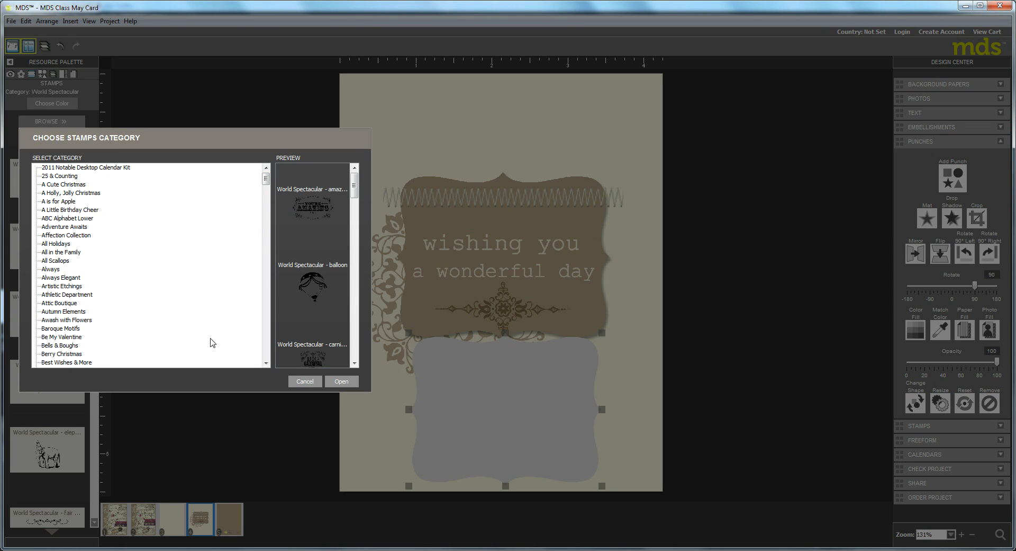
click(266, 355)
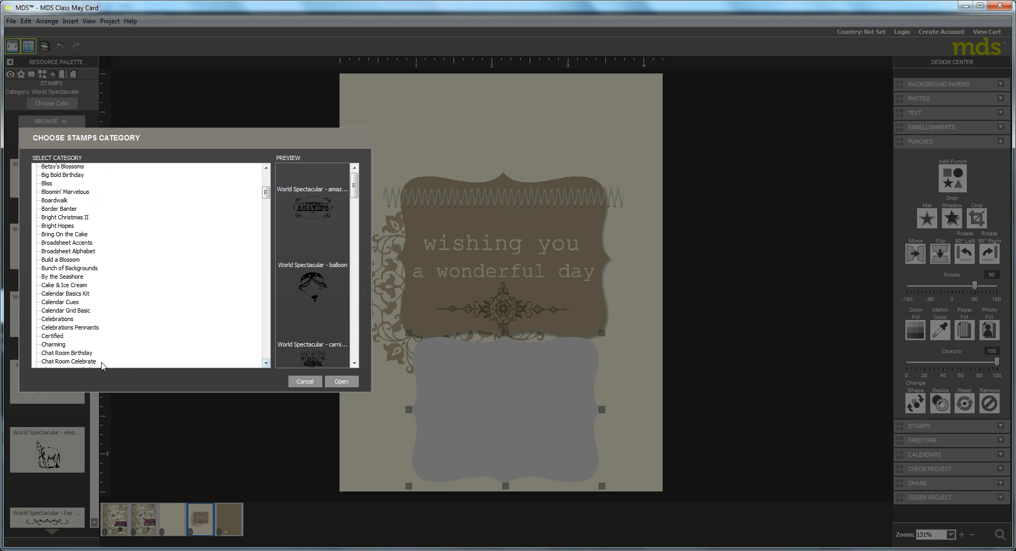
click(52, 236)
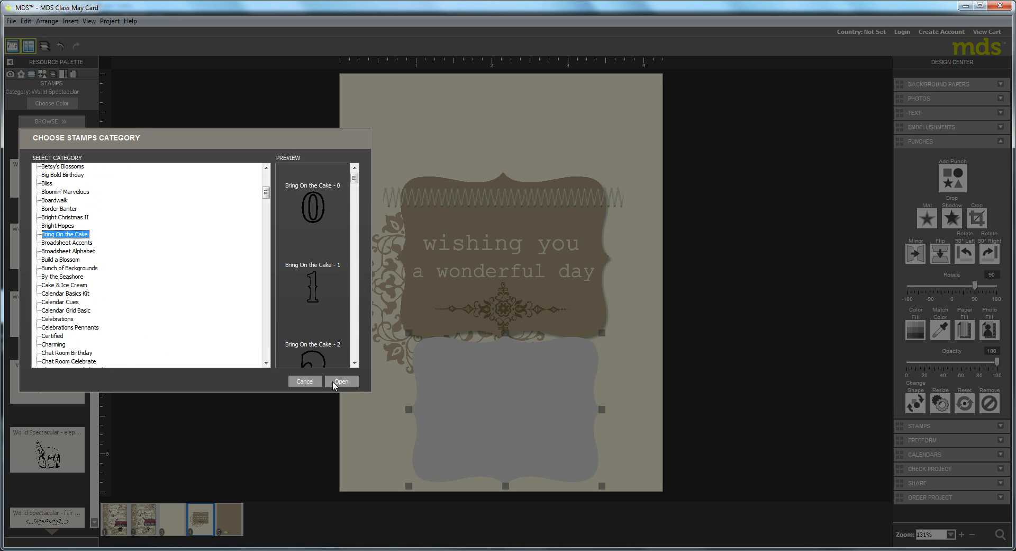
click(341, 381)
scroll(95, 238, down, 1)
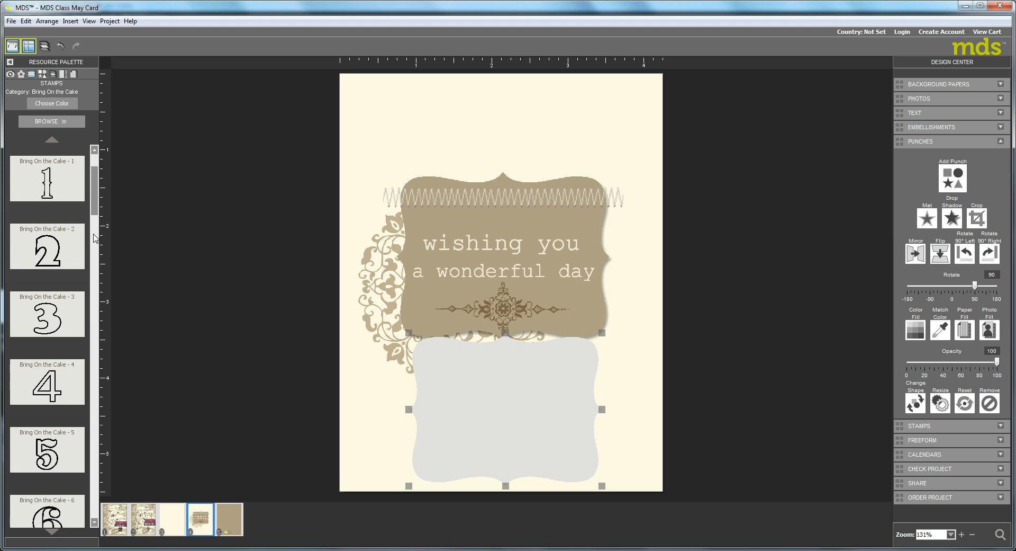
drag(95, 238, 493, 452)
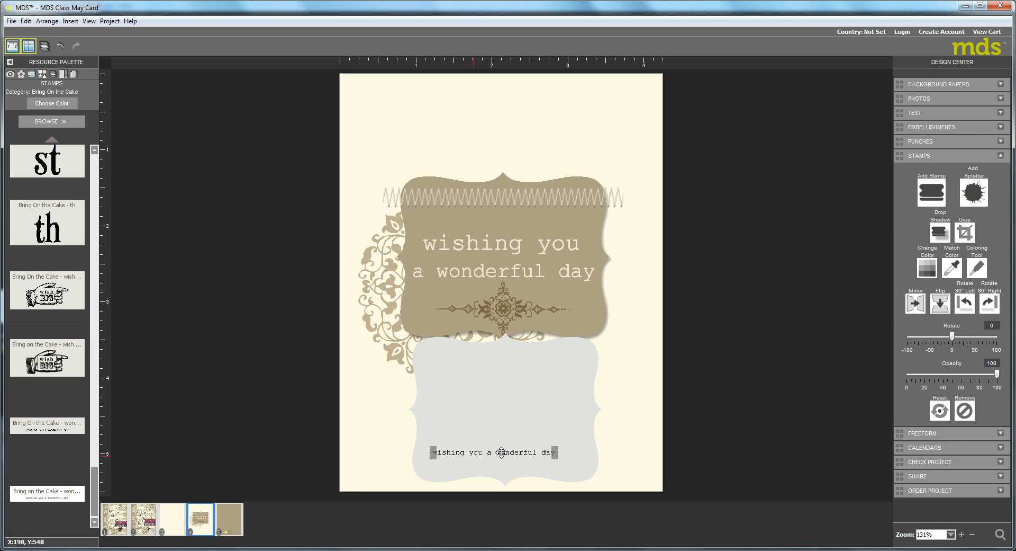
click(964, 233)
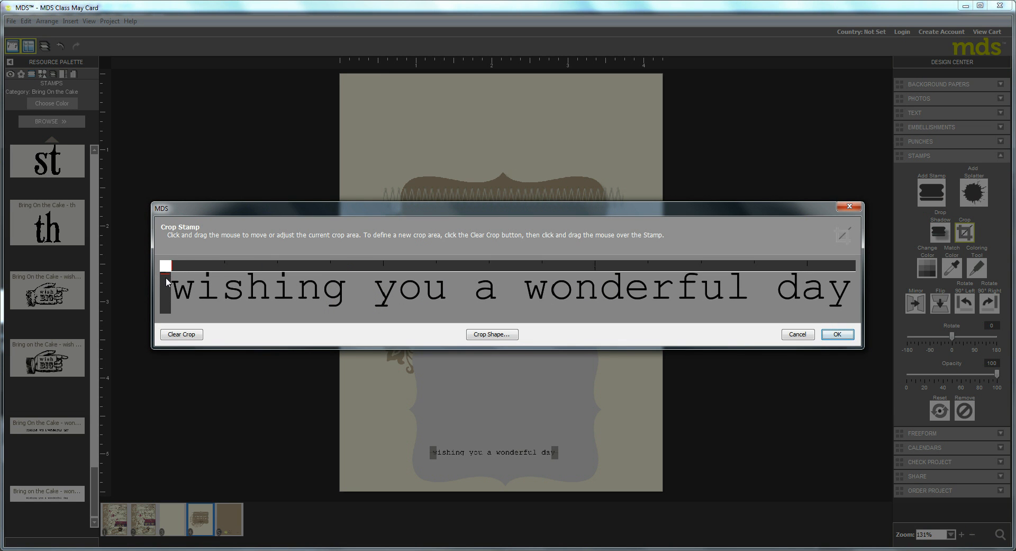
drag(172, 267, 459, 321)
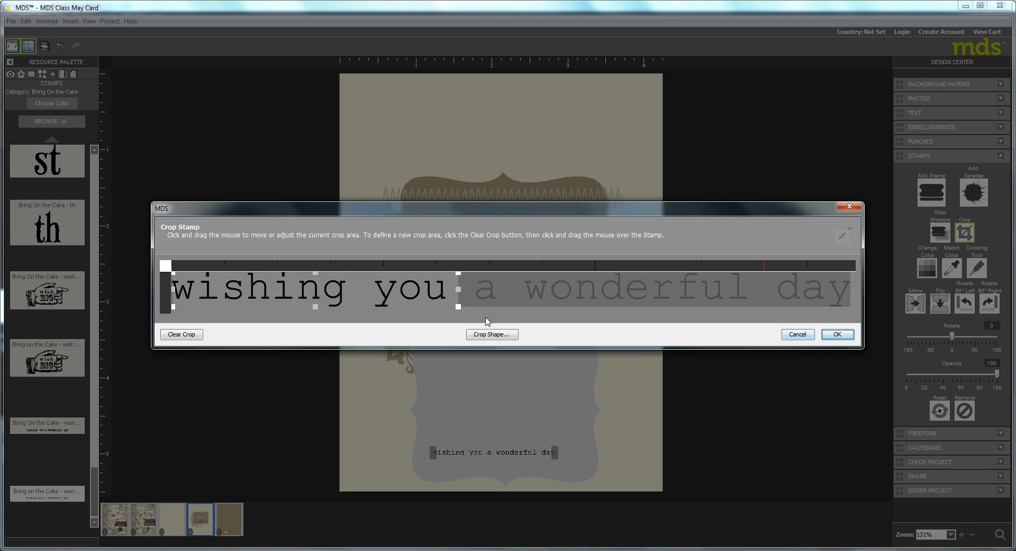
drag(379, 296, 663, 314)
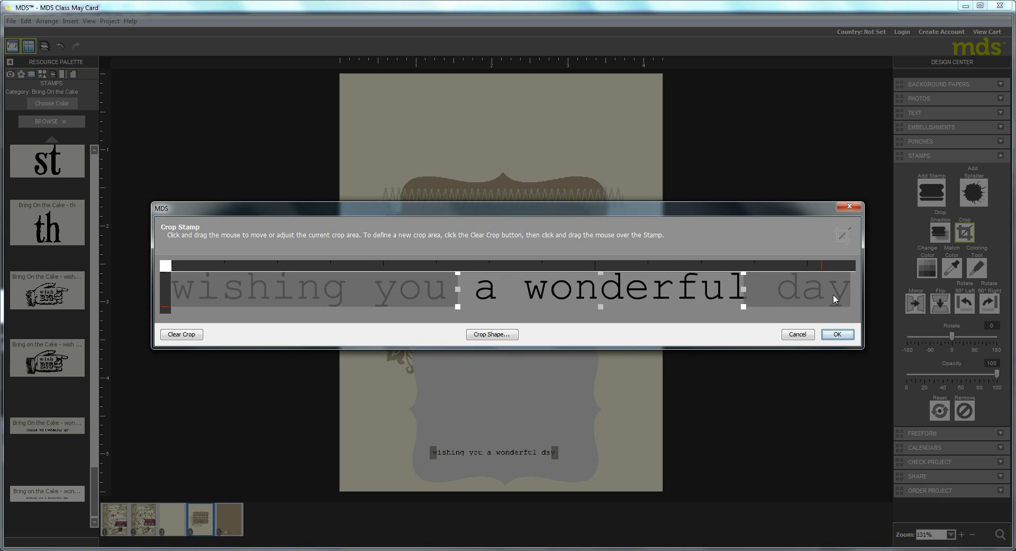
click(857, 211)
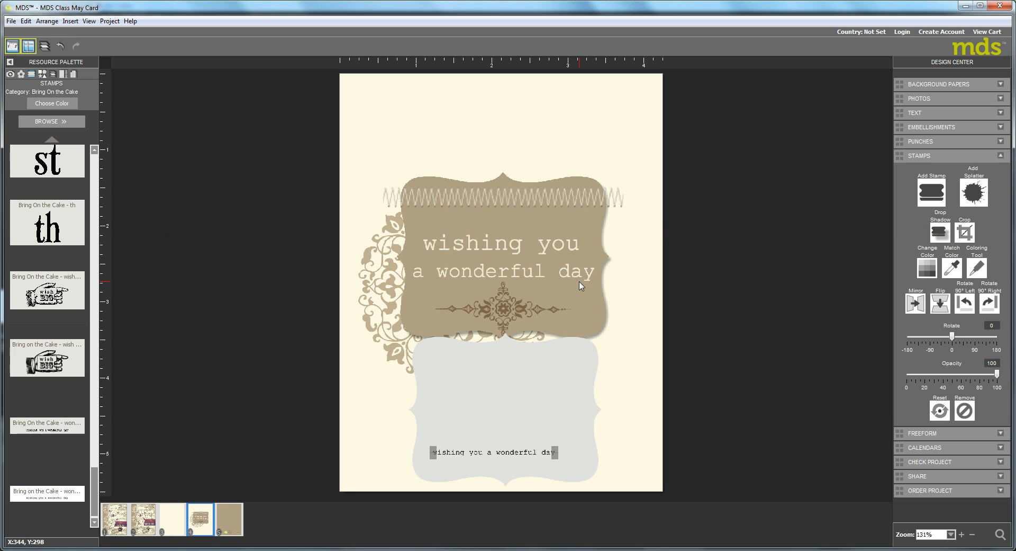
Step: Delete the small "wishing you a wonderful day" stamp and the grey Top Note punch below the finished label
right_click(486, 453)
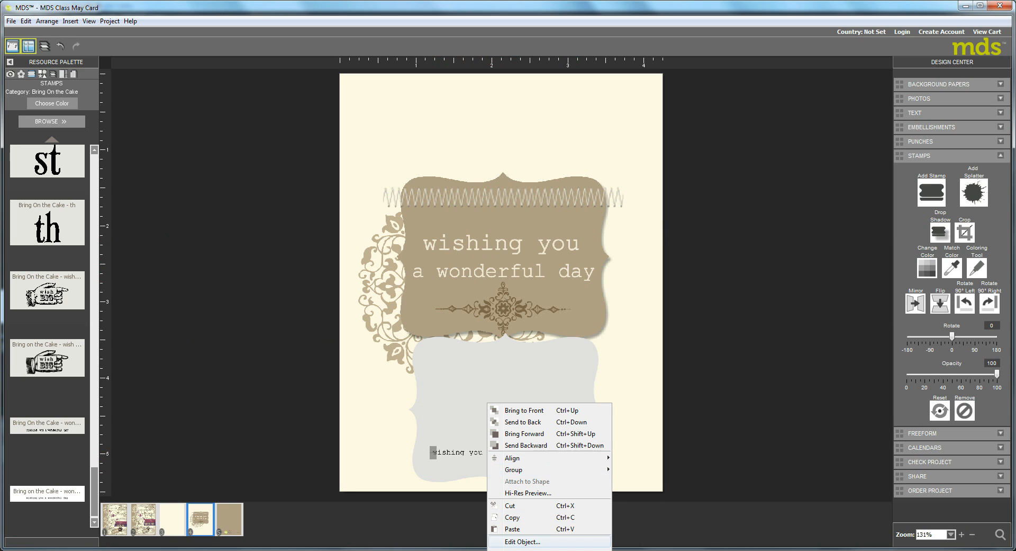
click(524, 550)
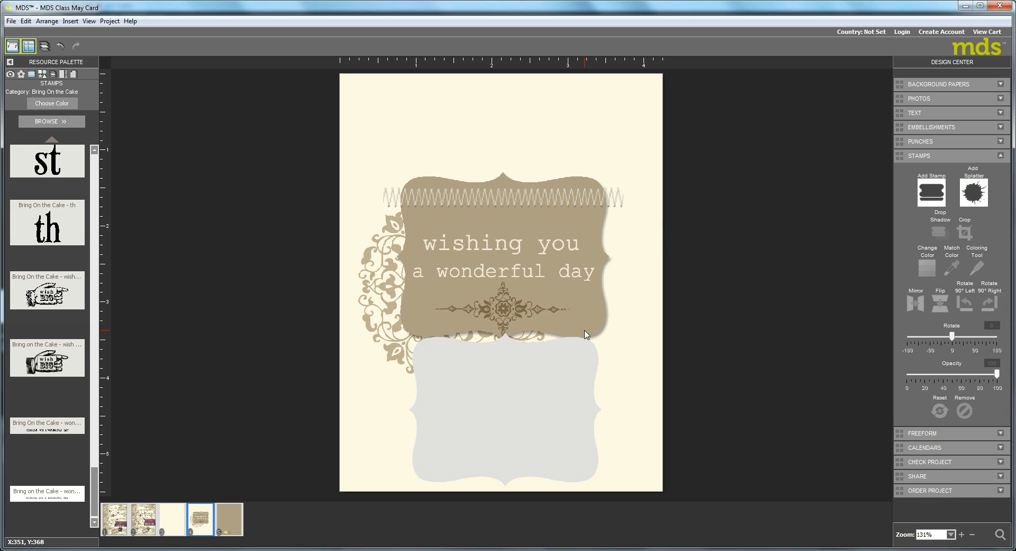
click(489, 389)
right_click(490, 389)
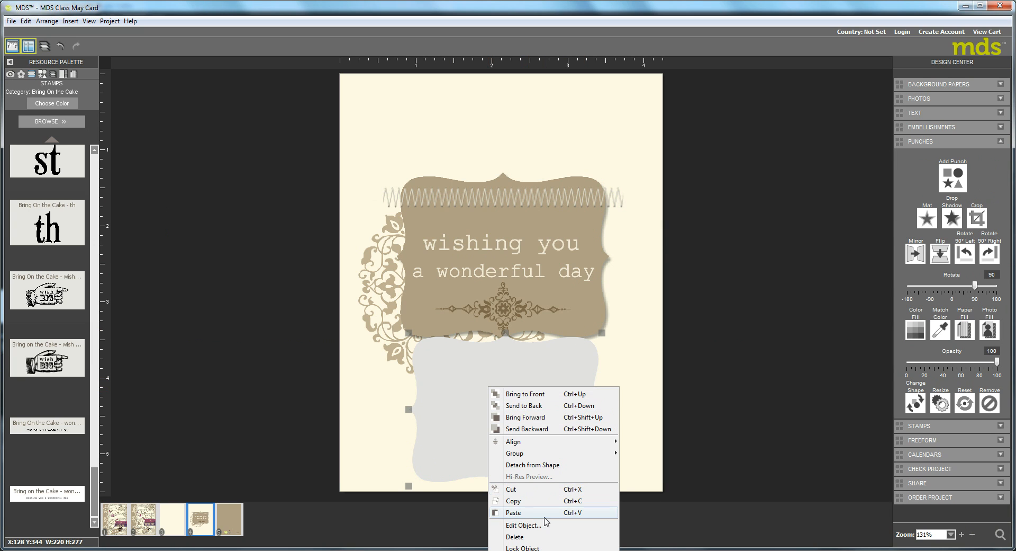
click(511, 536)
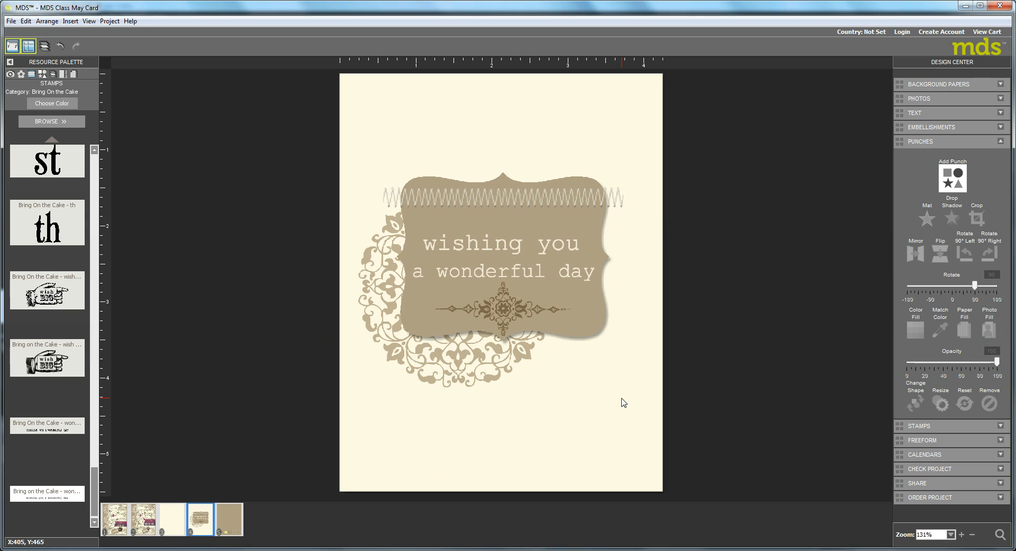